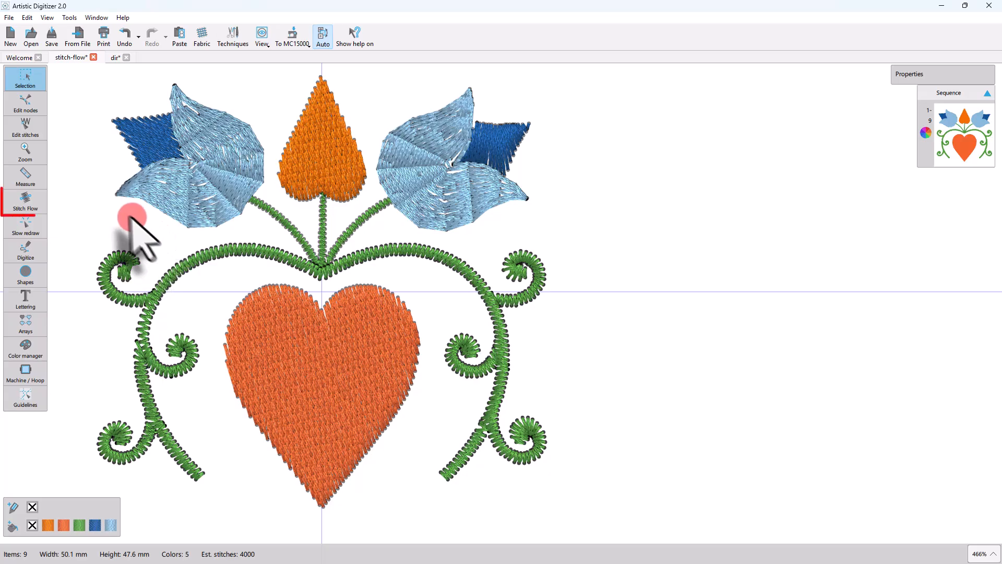
Activate Stitch Flow and compare the stitch flow options offered for the heart, the green vine and the left light-blue flower
{"action": "left_click", "coordinate": [33, 202]}
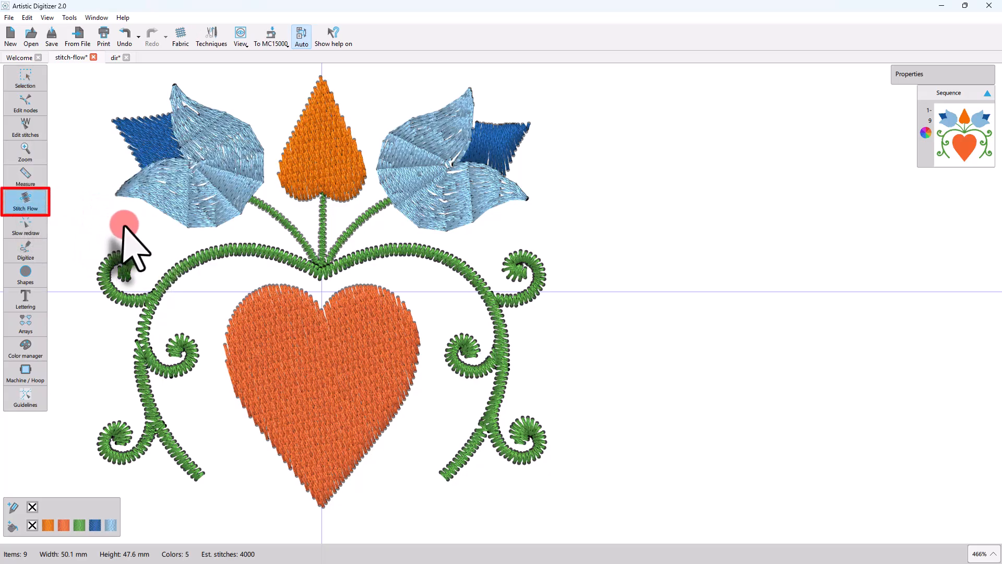
{"action": "left_click", "coordinate": [294, 347]}
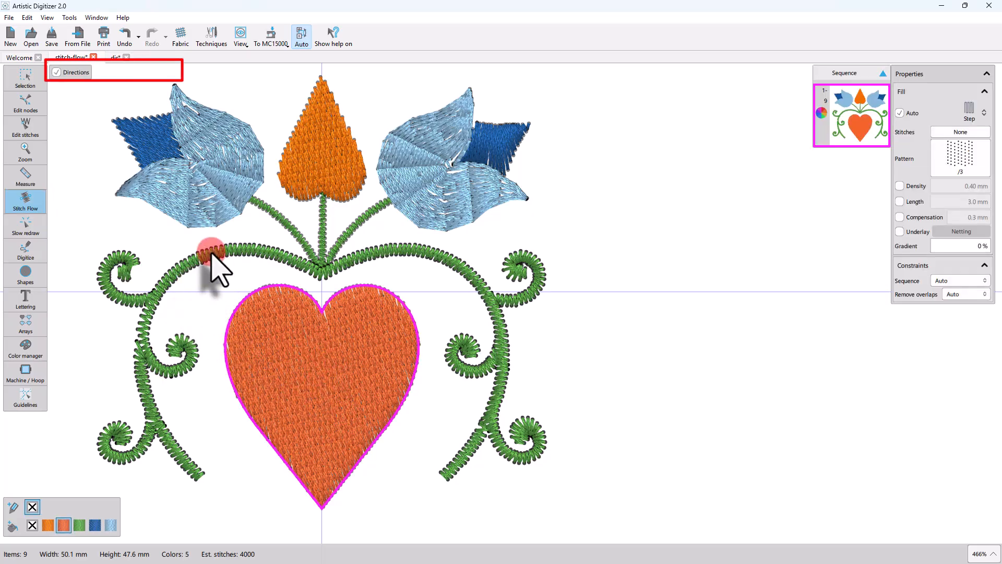
{"action": "left_click", "coordinate": [211, 254]}
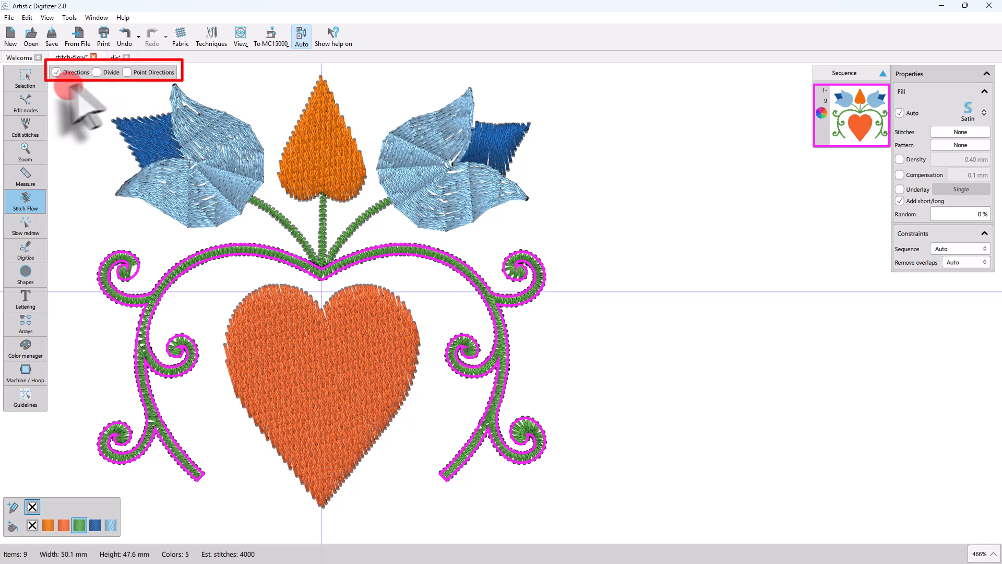
{"action": "left_click", "coordinate": [321, 146]}
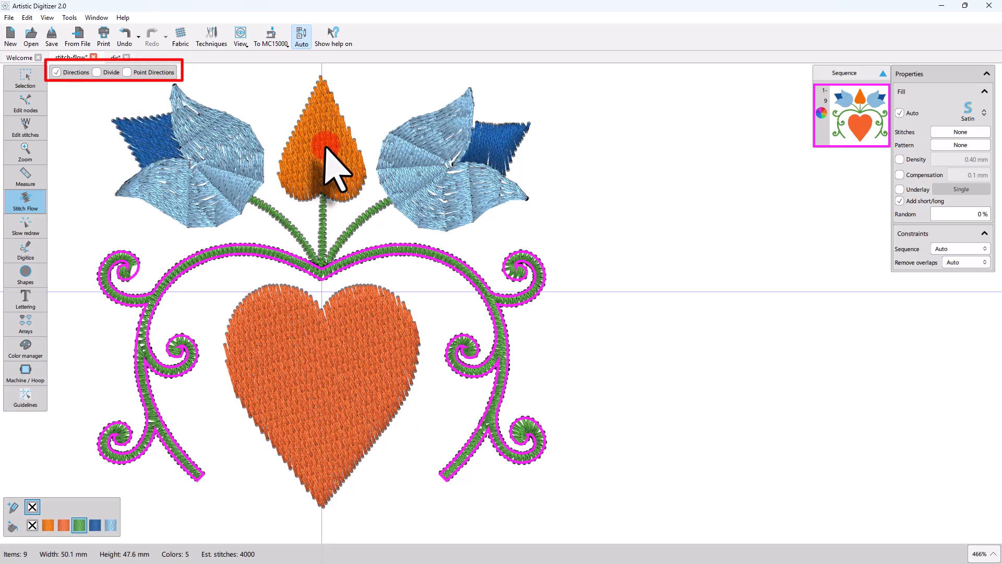
{"action": "left_click", "coordinate": [346, 351]}
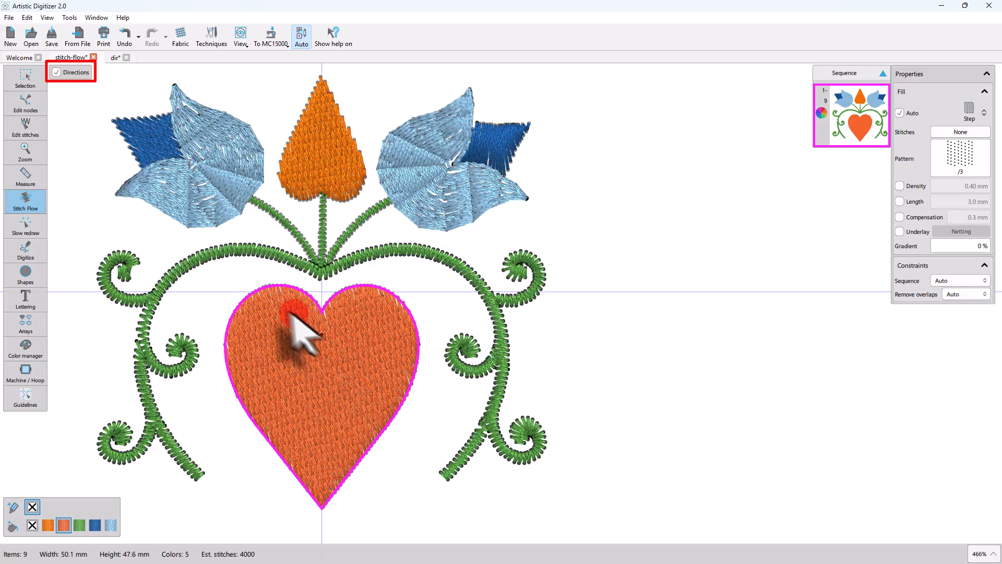
{"action": "left_click", "coordinate": [141, 140]}
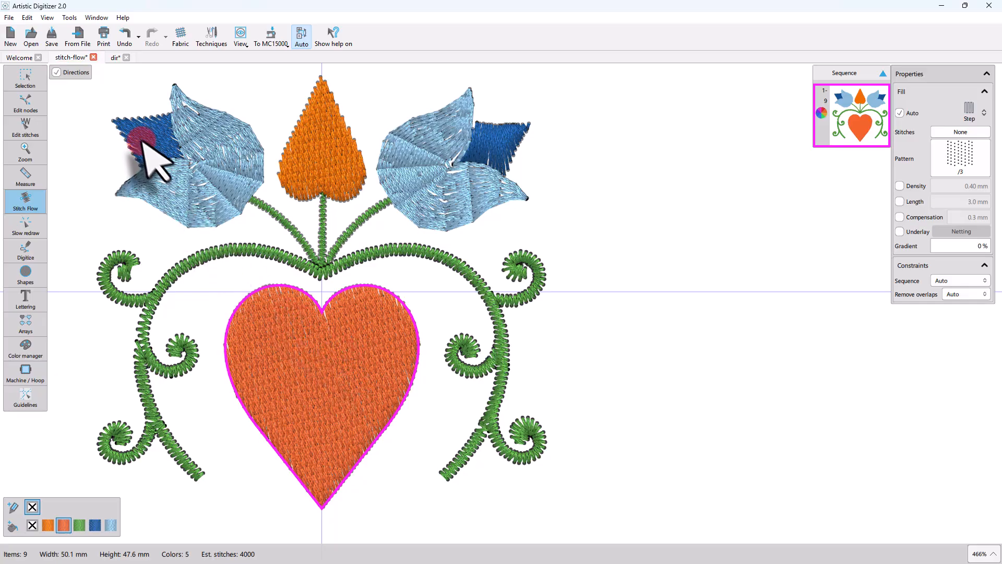
{"action": "left_click", "coordinate": [286, 257]}
{"action": "left_click", "coordinate": [235, 165]}
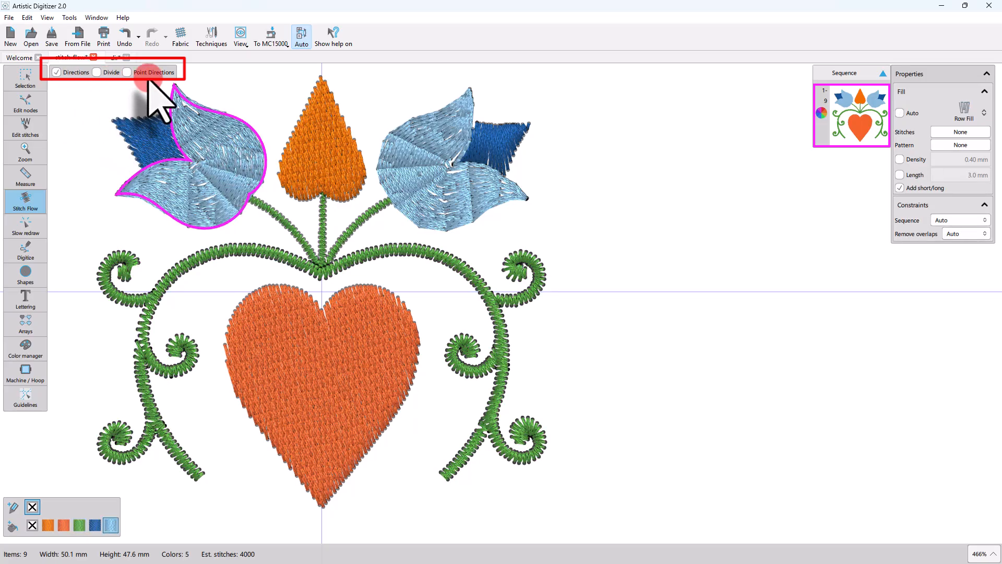
Draw a near-horizontal stitch direction line across the upper part of the heart
{"action": "left_click", "coordinate": [285, 343]}
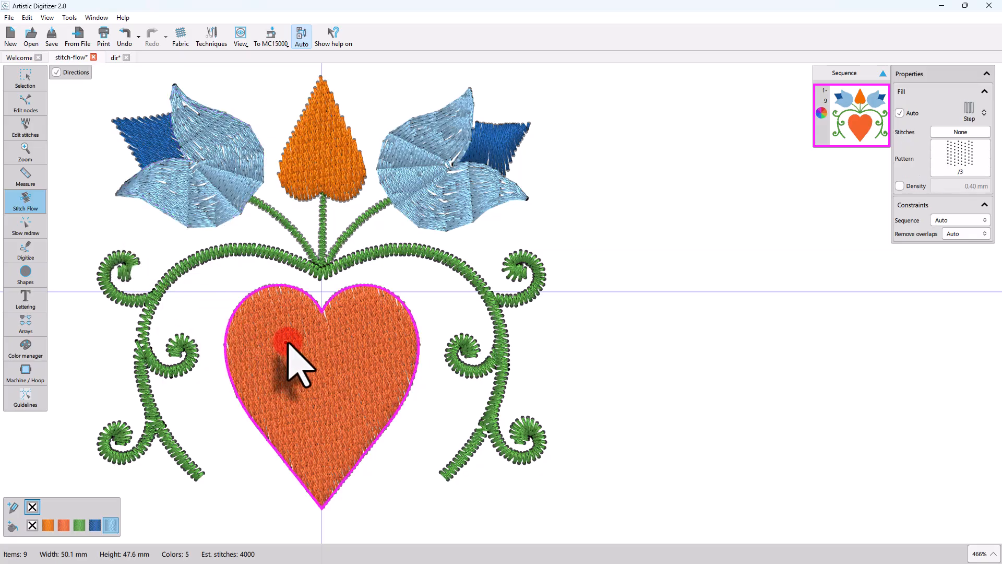
{"action": "scroll", "coordinate": [355, 370], "scroll_direction": "up", "scroll_amount": 2}
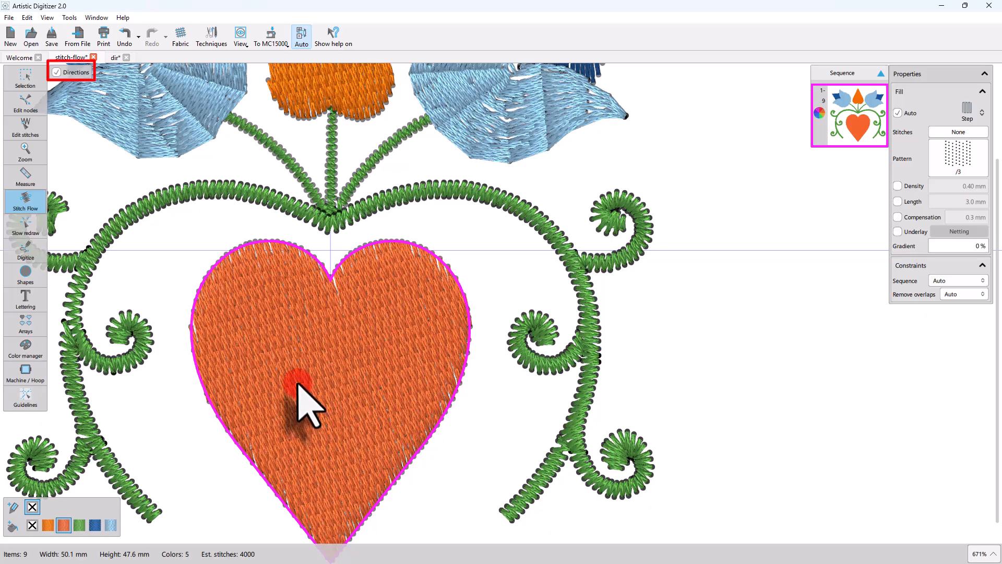
{"action": "scroll", "coordinate": [297, 385], "scroll_direction": "up", "scroll_amount": 1}
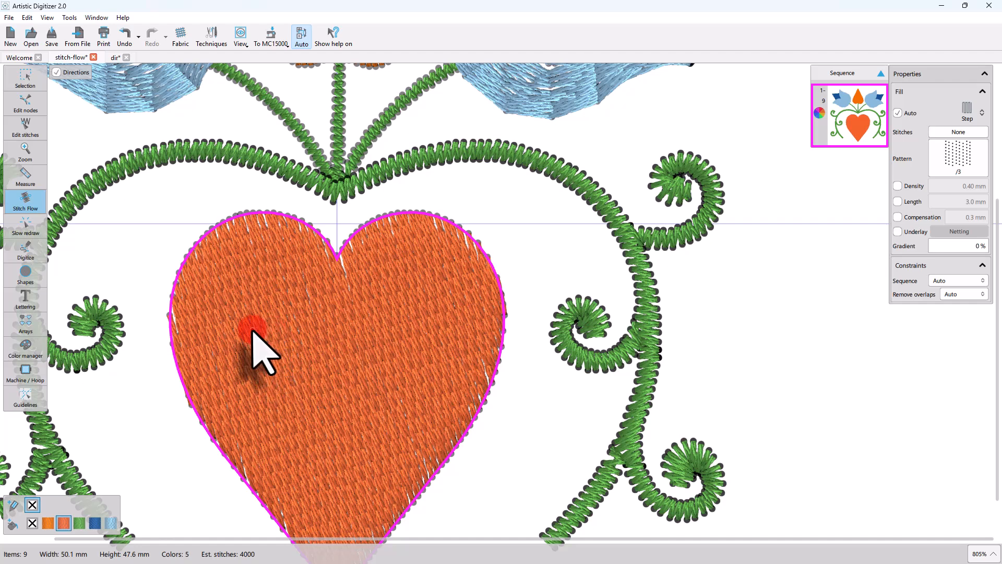
{"action": "left_click_drag", "start_coordinate": [253, 330], "coordinate": [391, 326]}
{"action": "left_click", "coordinate": [343, 402]}
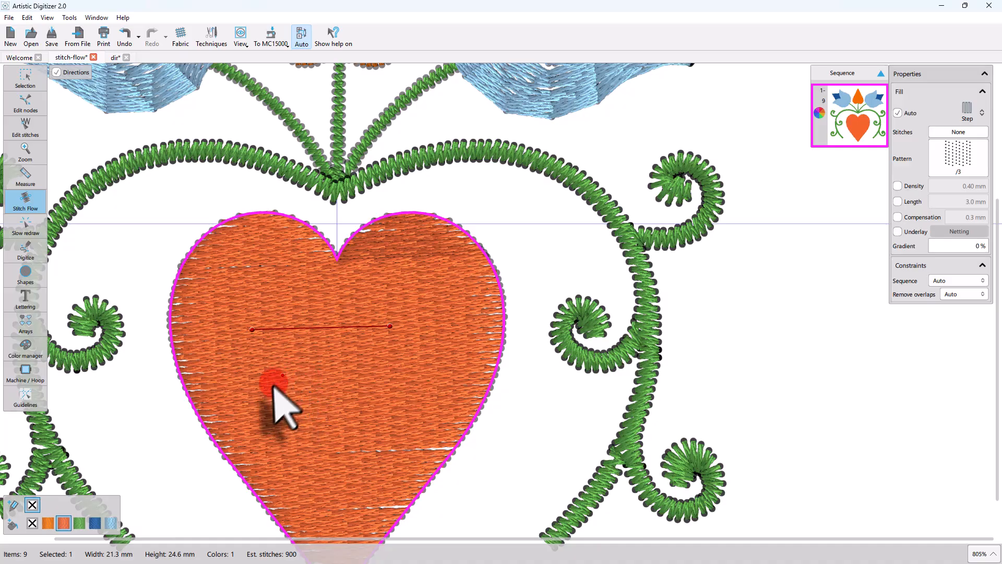
Redraw the heart's stitch direction as a steep line, a downward diagonal, and a short upward diagonal
{"action": "left_click_drag", "start_coordinate": [324, 441], "coordinate": [363, 339]}
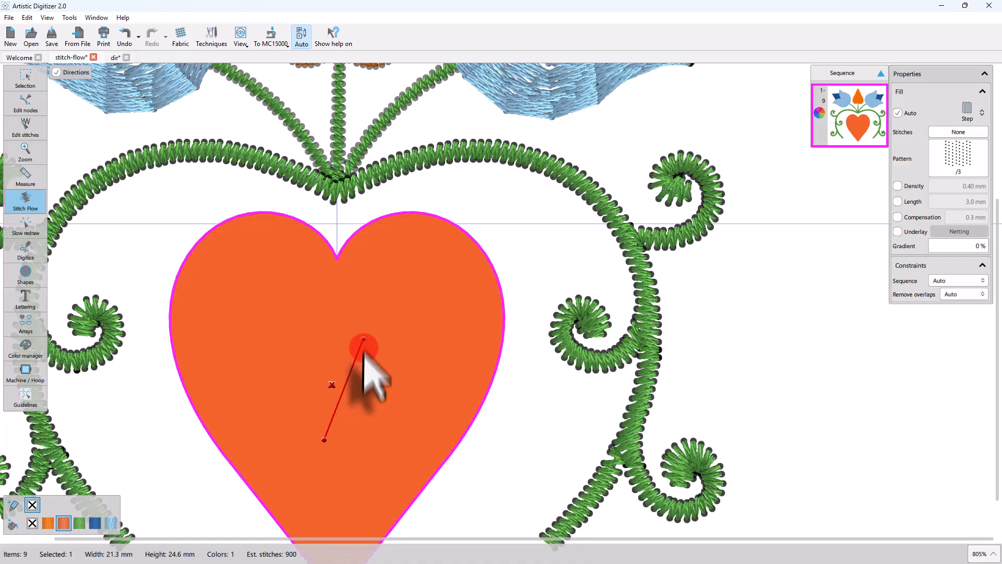
{"action": "left_click_drag", "start_coordinate": [238, 352], "coordinate": [399, 458]}
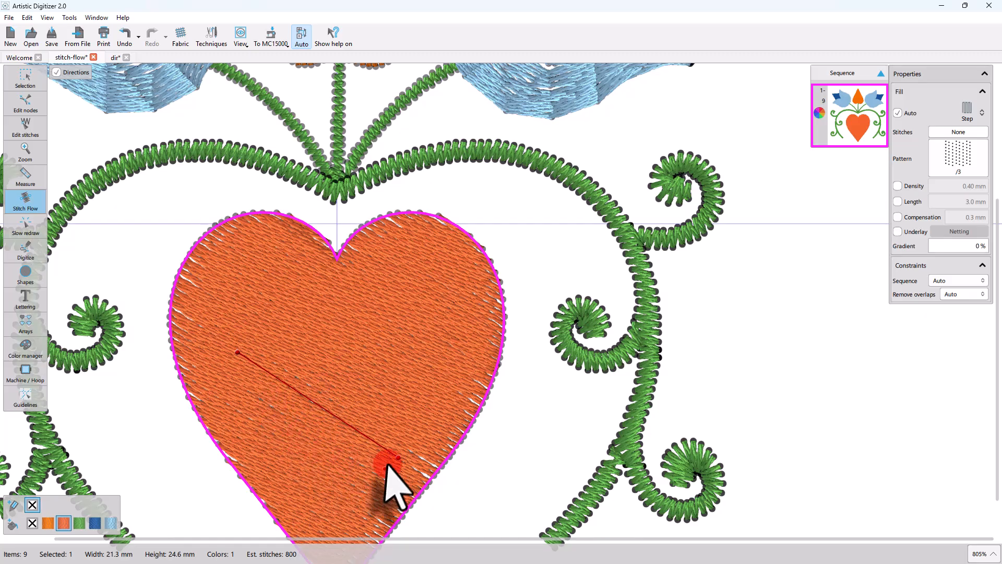
{"action": "left_click_drag", "start_coordinate": [360, 386], "coordinate": [431, 320]}
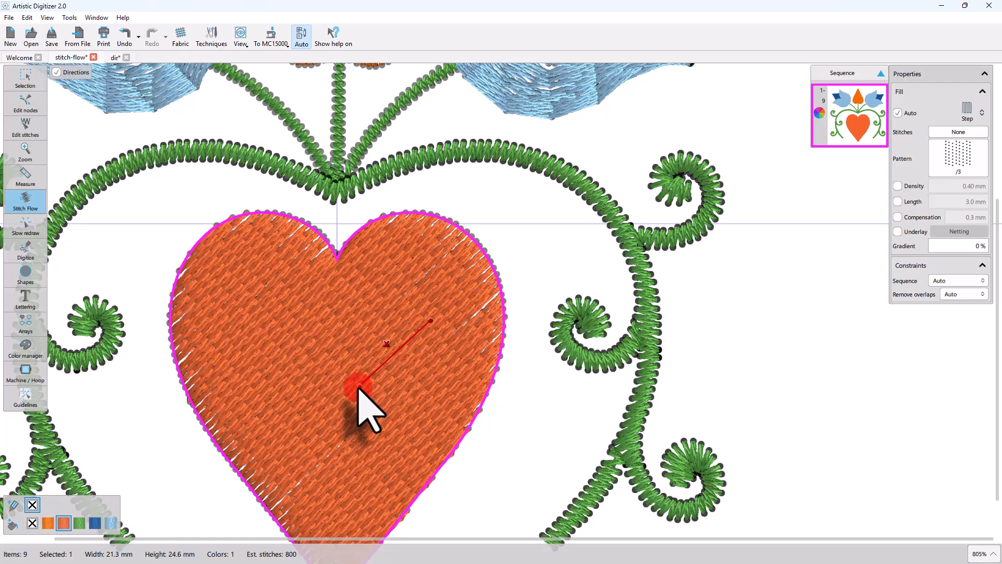
Move both endpoints of the heart's direction line to make it wide and near-horizontal, and delete the line
{"action": "left_click_drag", "start_coordinate": [360, 386], "coordinate": [233, 334]}
{"action": "mouse_move", "coordinate": [431, 320]}
{"action": "left_mouse_down"}
{"action": "mouse_move", "coordinate": [410, 320]}
{"action": "mouse_move", "coordinate": [429, 320]}
{"action": "mouse_move", "coordinate": [432, 340]}
{"action": "mouse_move", "coordinate": [444, 330]}
{"action": "left_mouse_up"}
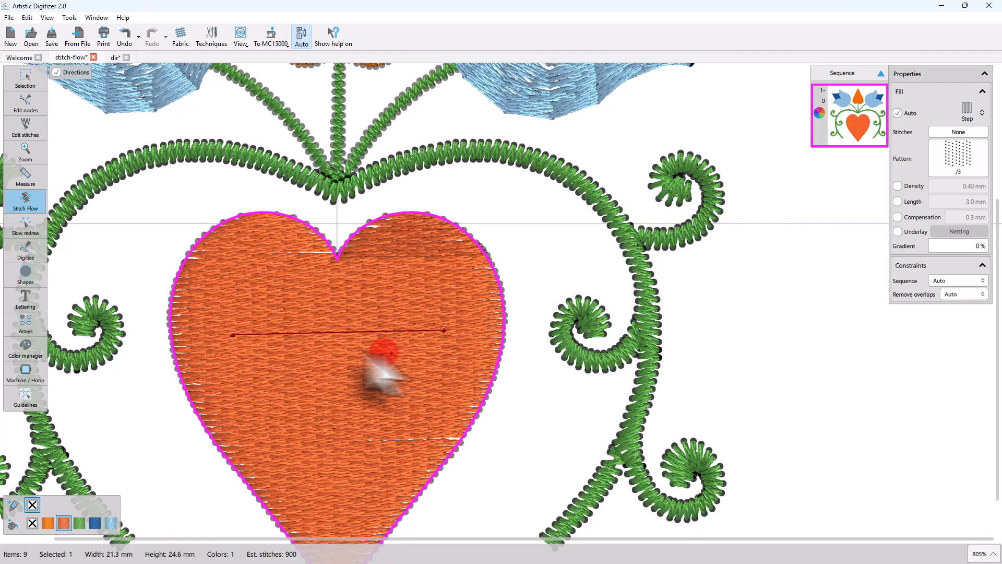
{"action": "left_click", "coordinate": [337, 320]}
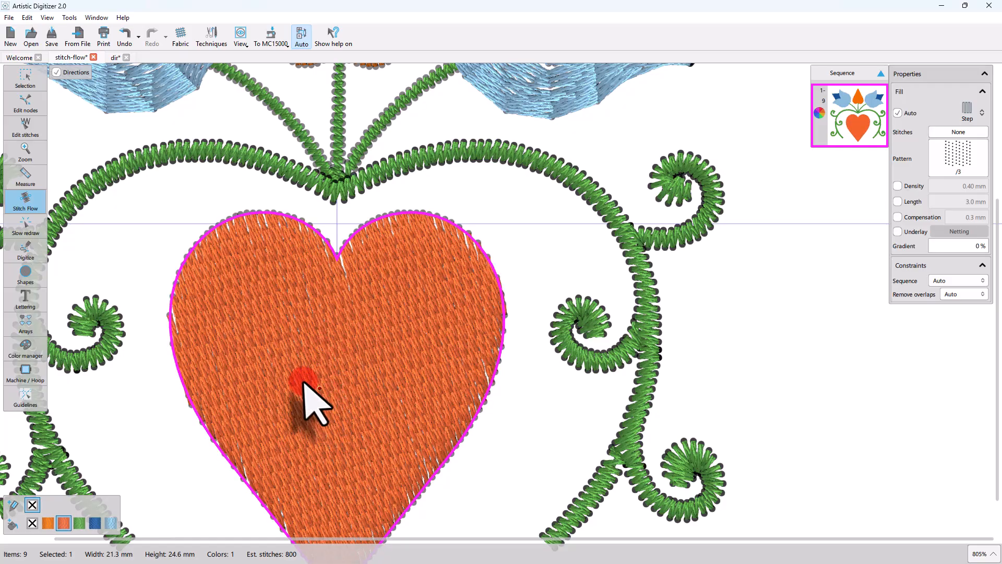
Divide the left light-blue flower with a line from its inner notch to the point where it meets the stem
{"action": "scroll", "coordinate": [298, 402], "scroll_direction": "up", "scroll_amount": 5}
{"action": "scroll", "coordinate": [324, 414], "scroll_direction": "down", "scroll_amount": 3}
{"action": "scroll", "coordinate": [208, 348], "scroll_direction": "up", "scroll_amount": 2}
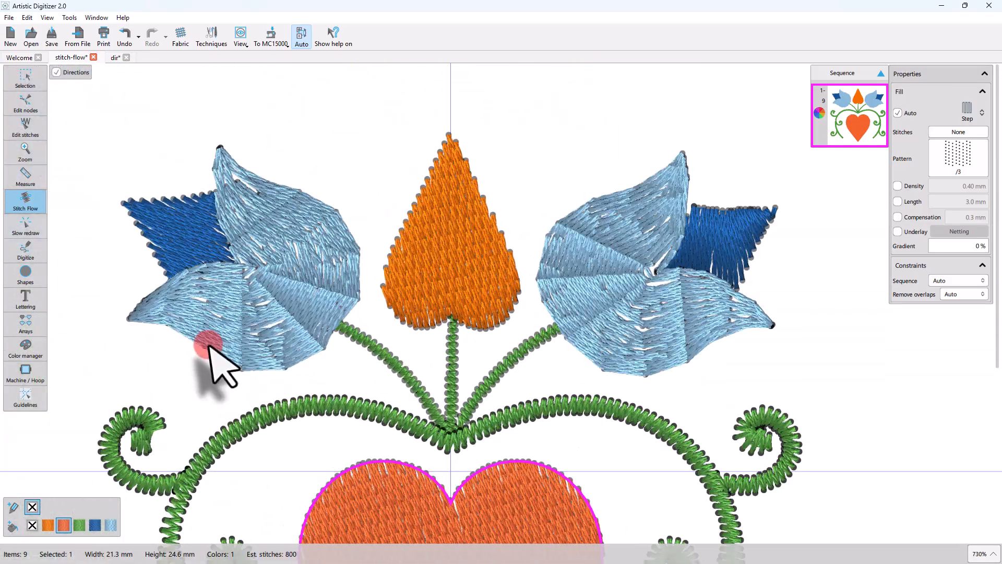
{"action": "left_click", "coordinate": [255, 323]}
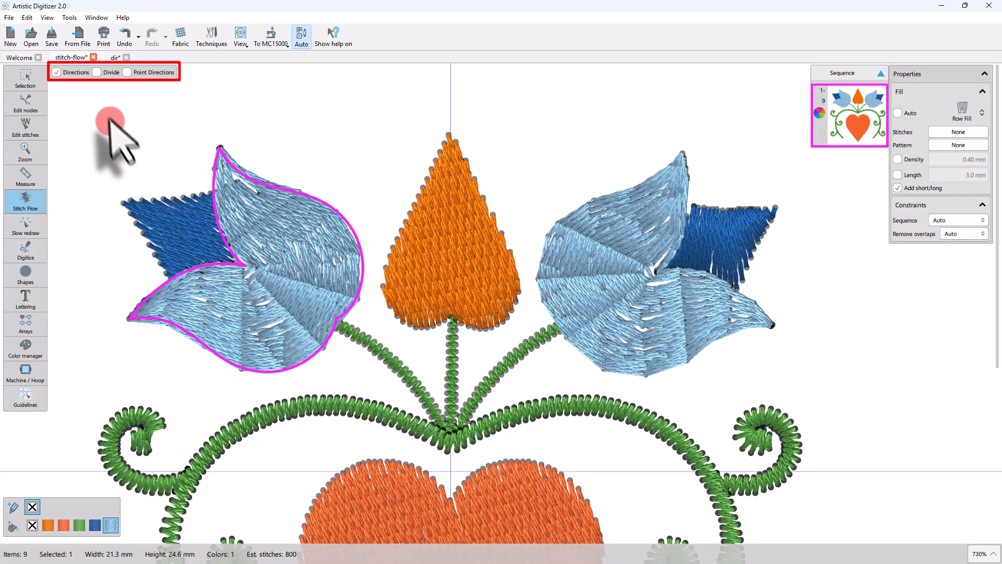
{"action": "left_click", "coordinate": [97, 73]}
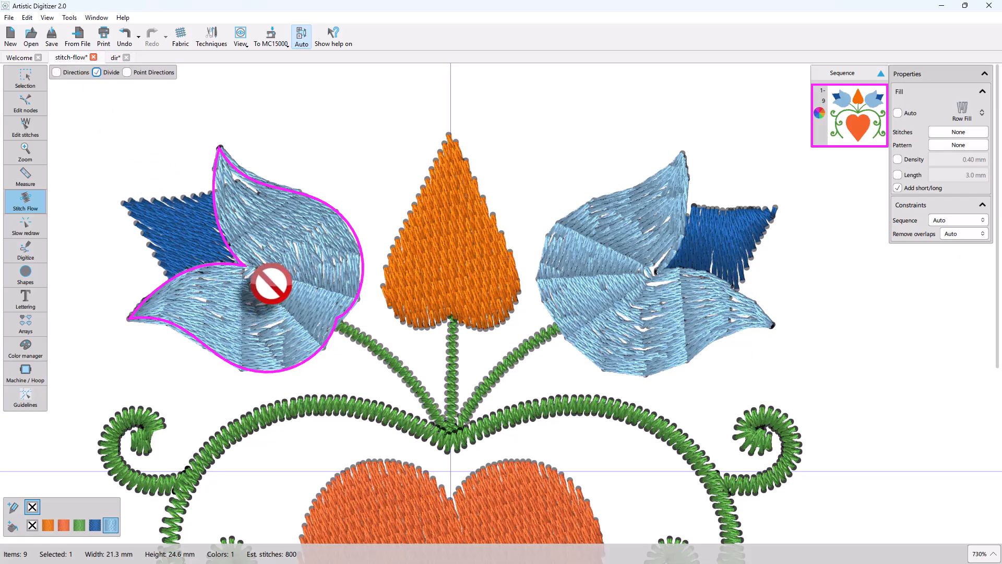
{"action": "left_click", "coordinate": [237, 267]}
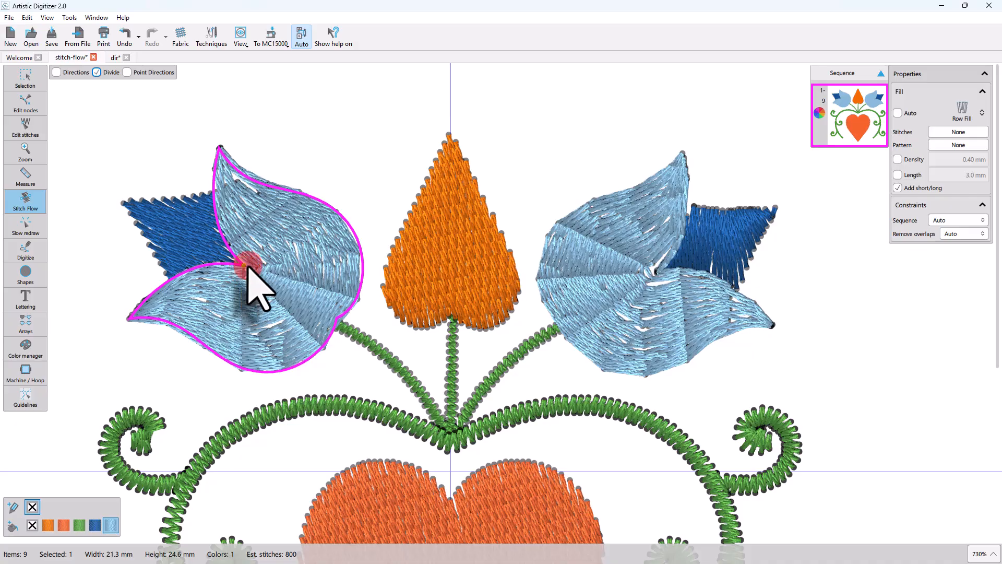
{"action": "left_click_drag", "start_coordinate": [249, 266], "coordinate": [324, 226]}
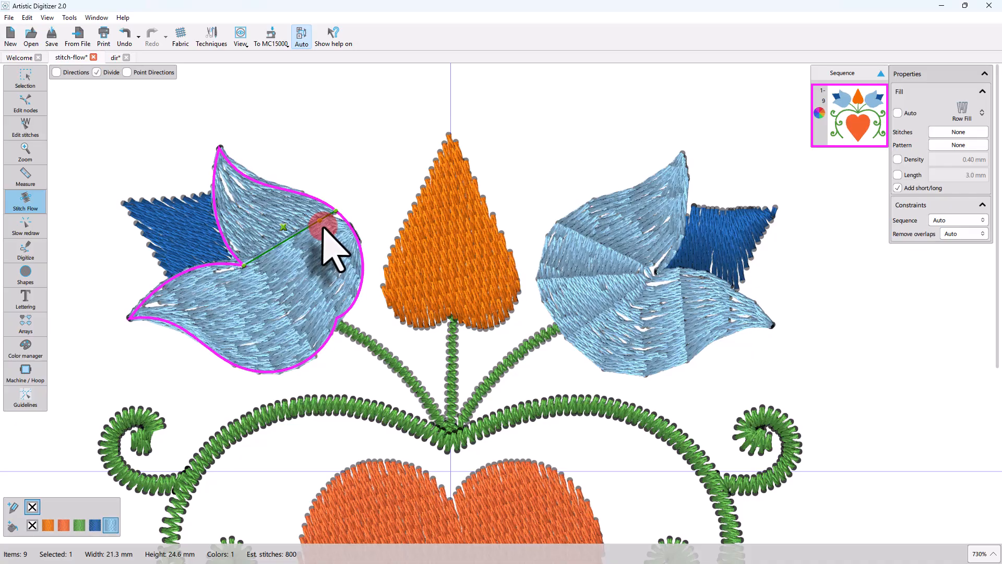
{"action": "key", "text": "ctrl+z"}
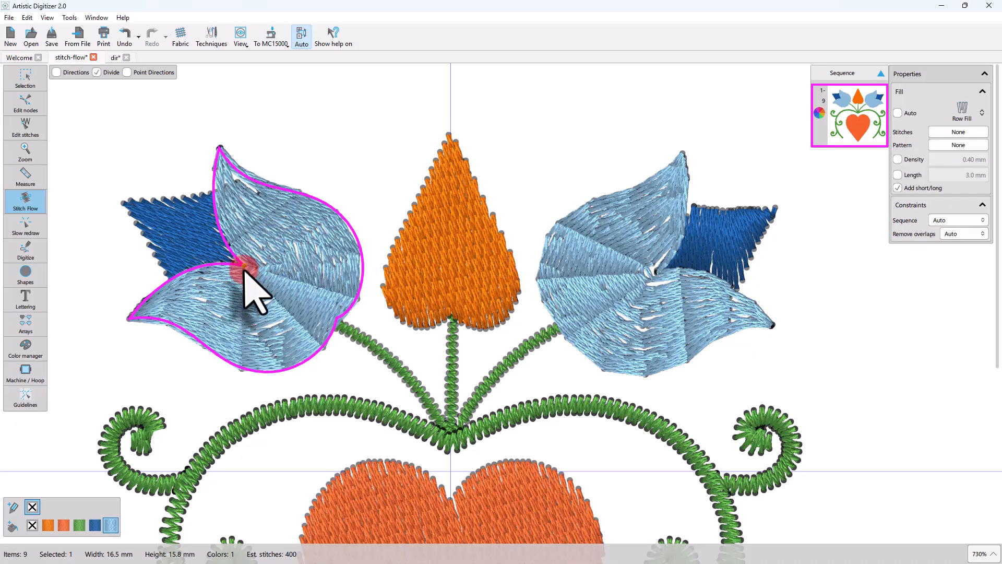
{"action": "left_click_drag", "start_coordinate": [243, 266], "coordinate": [319, 313]}
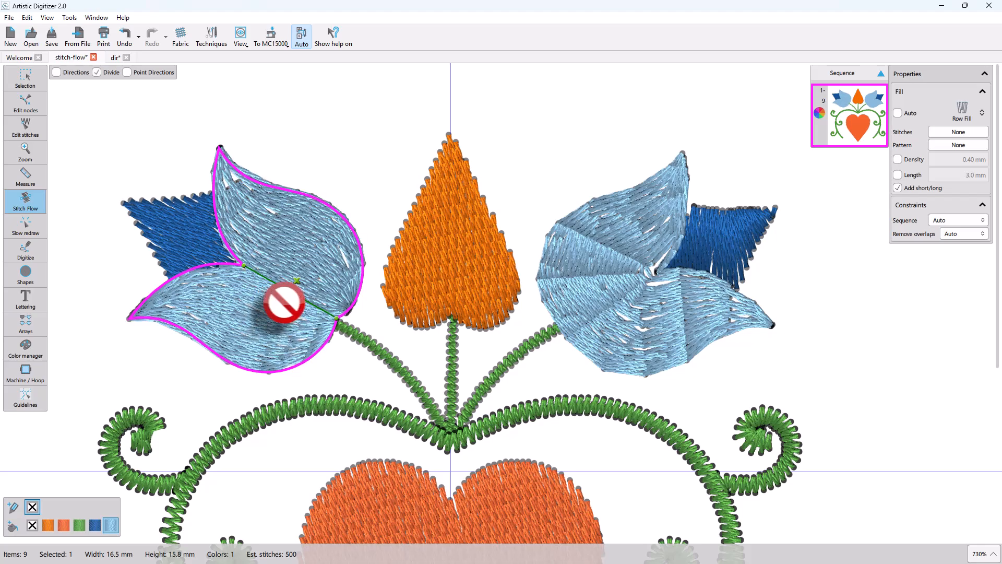
Draw extra division lines across the lower and upper petals of the left light-blue flower, and remove both
{"action": "scroll", "coordinate": [283, 304], "scroll_direction": "up", "scroll_amount": 2}
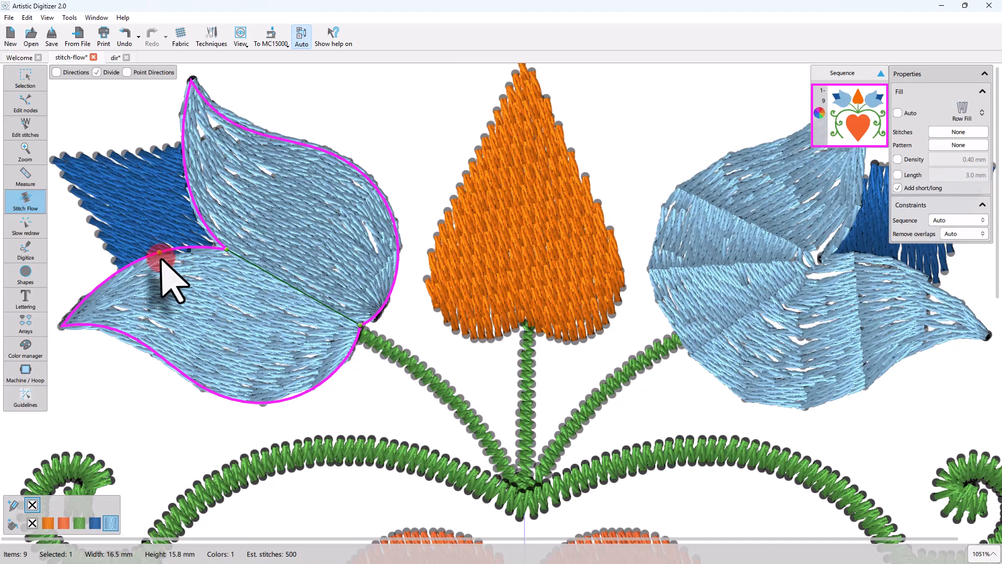
{"action": "left_click_drag", "start_coordinate": [159, 254], "coordinate": [179, 346]}
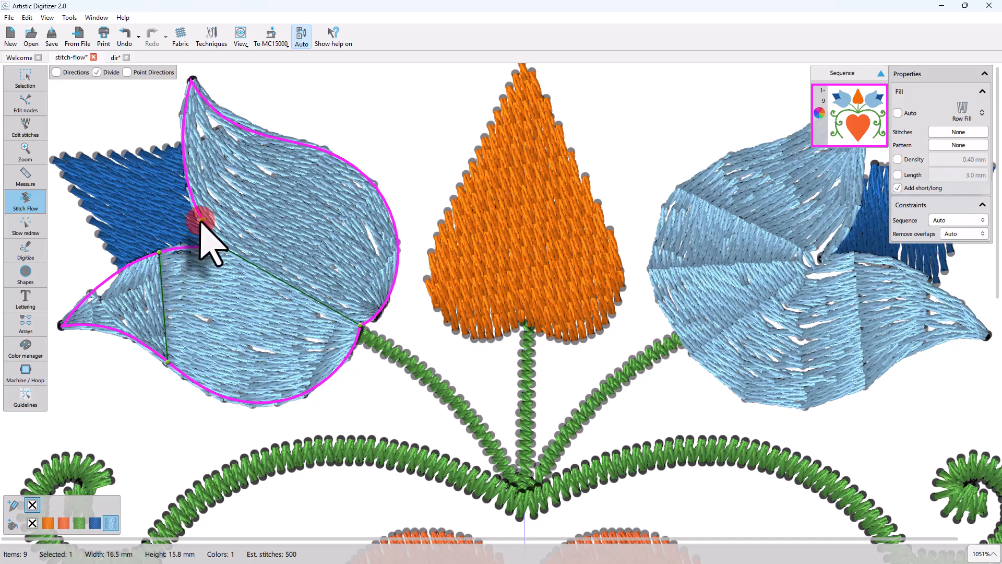
{"action": "left_click_drag", "start_coordinate": [203, 220], "coordinate": [370, 179]}
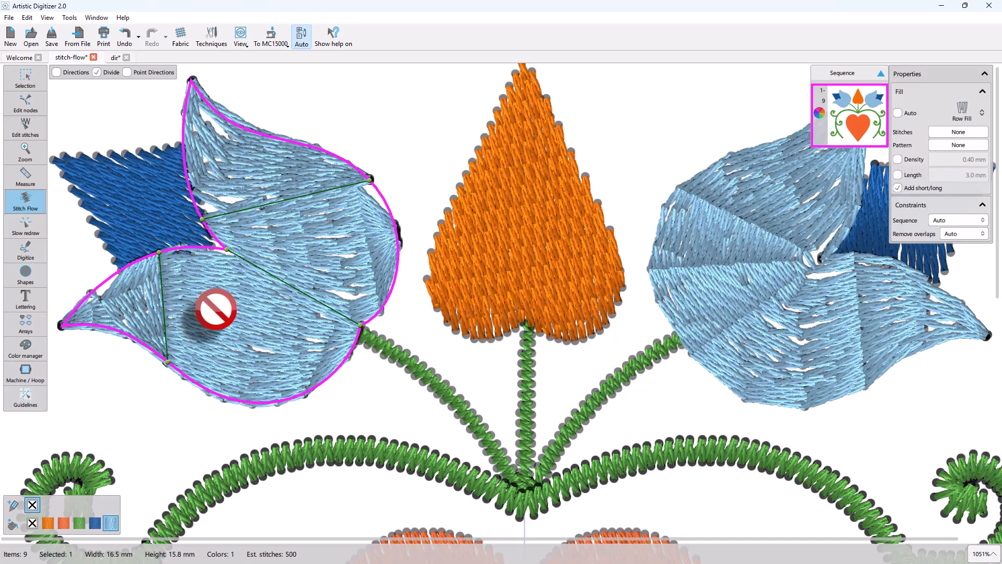
{"action": "left_click", "coordinate": [282, 201]}
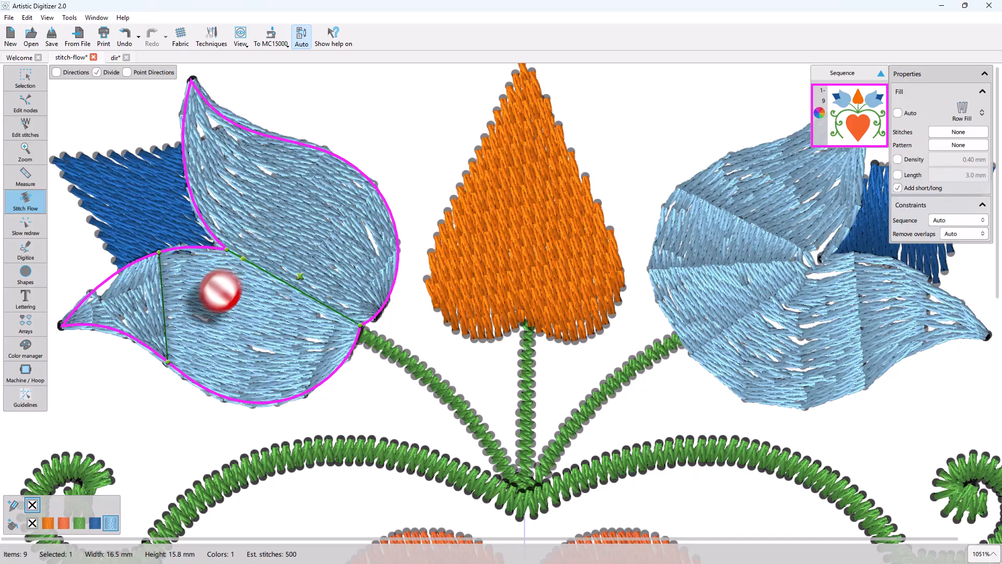
{"action": "left_click", "coordinate": [163, 312]}
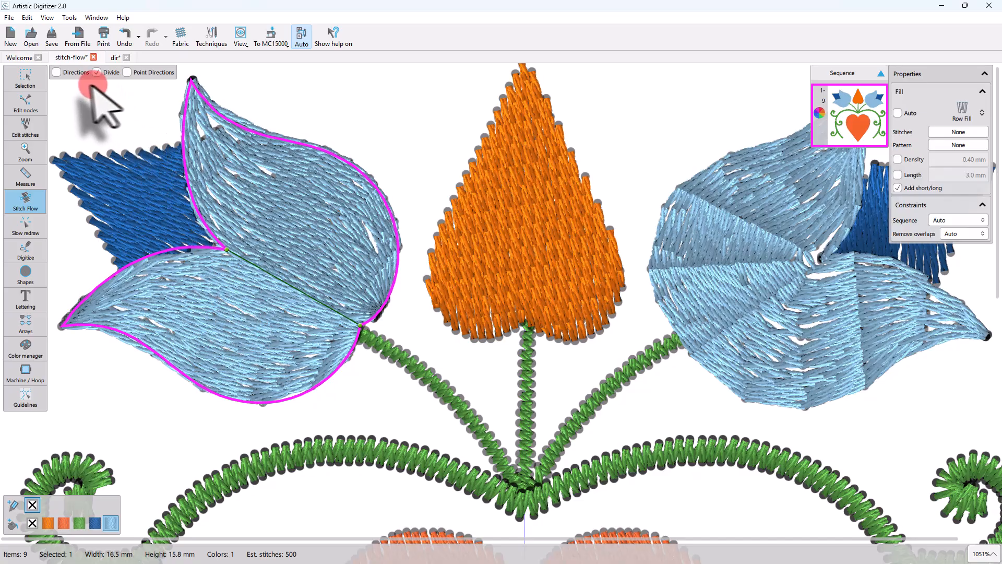
Switch to Directions and draw a stitch direction line across the lower petal of the left light-blue flower
{"action": "left_click", "coordinate": [57, 73]}
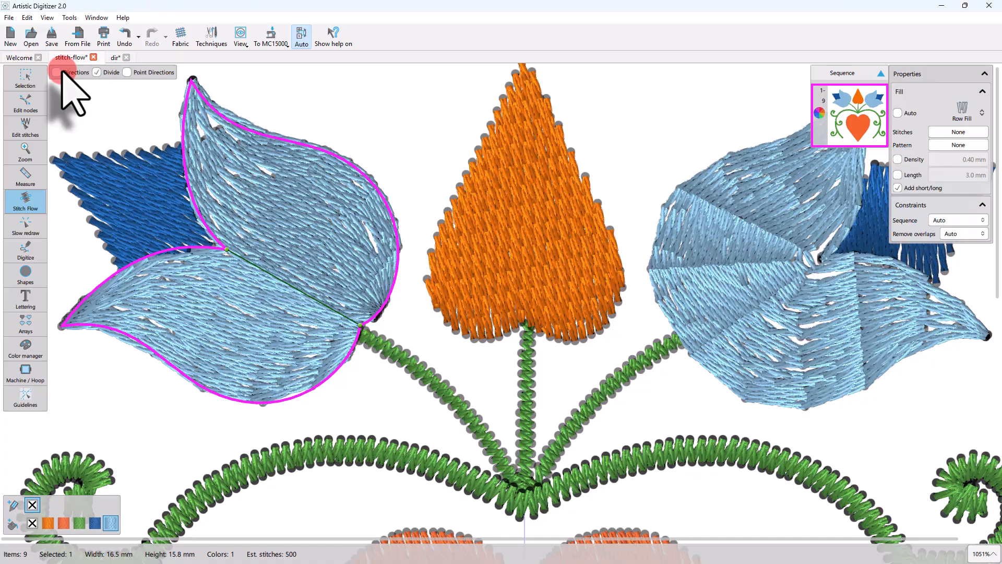
{"action": "left_click", "coordinate": [161, 253]}
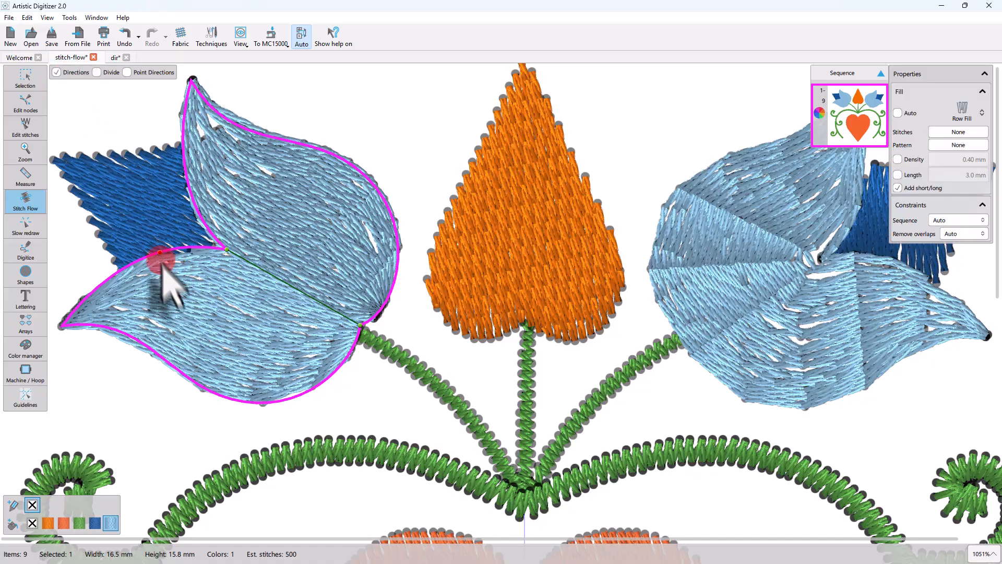
{"action": "left_click_drag", "start_coordinate": [160, 253], "coordinate": [207, 389]}
{"action": "left_click", "coordinate": [256, 266]}
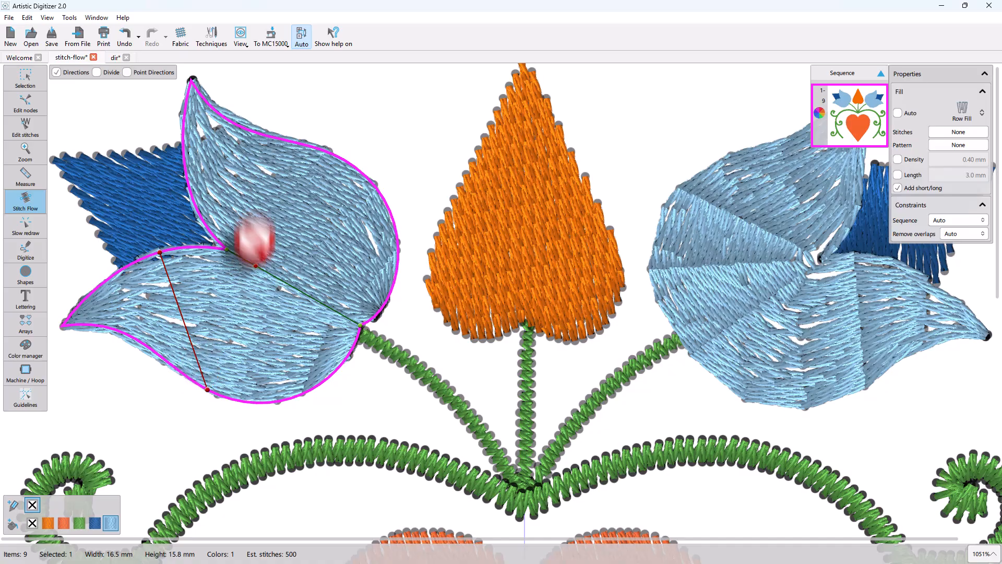
Draw a stitch direction line across the flower's upper petal and shift its outer endpoint toward the petal tip
{"action": "left_click_drag", "start_coordinate": [201, 215], "coordinate": [342, 159]}
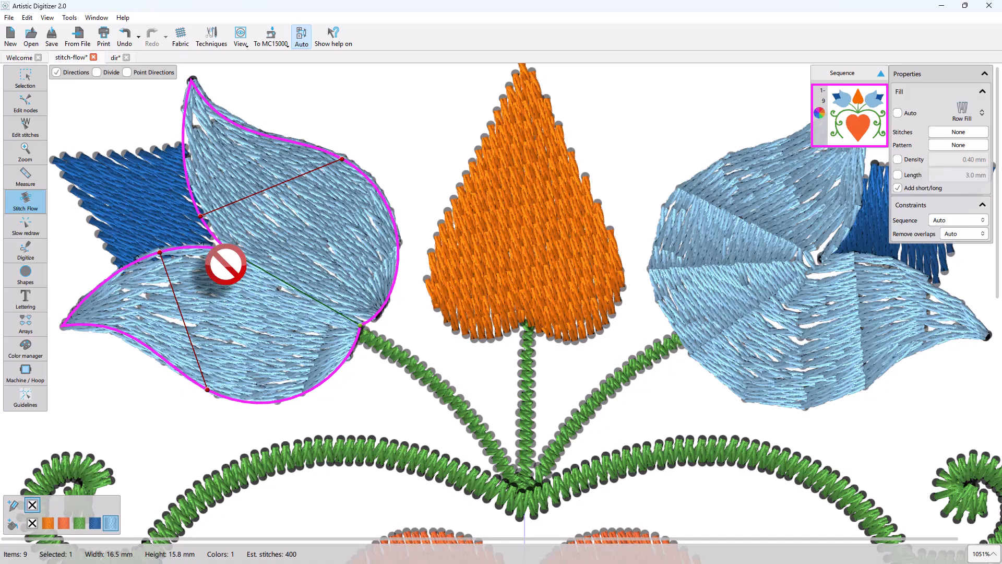
{"action": "left_click", "coordinate": [342, 159]}
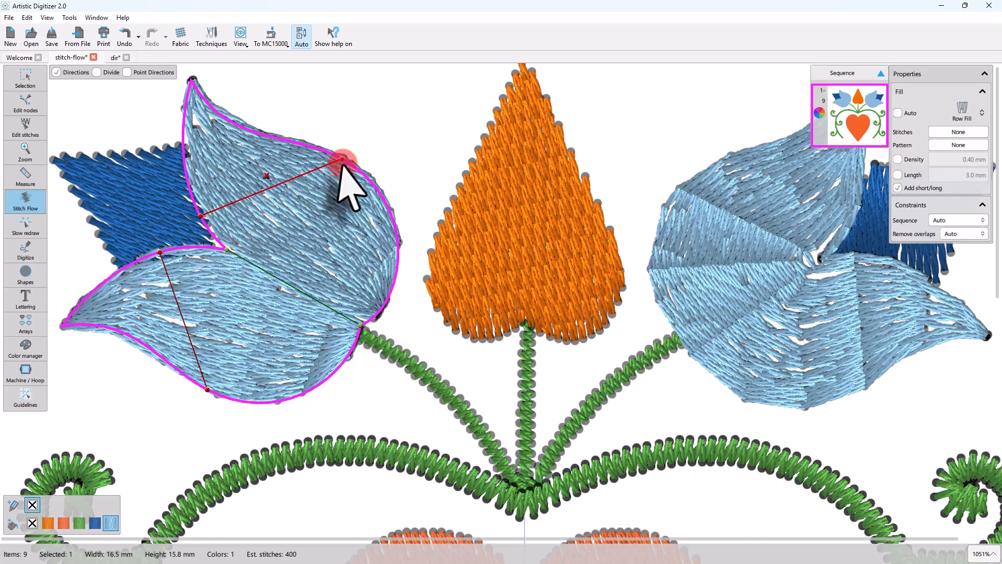
{"action": "left_click_drag", "start_coordinate": [341, 158], "coordinate": [274, 137]}
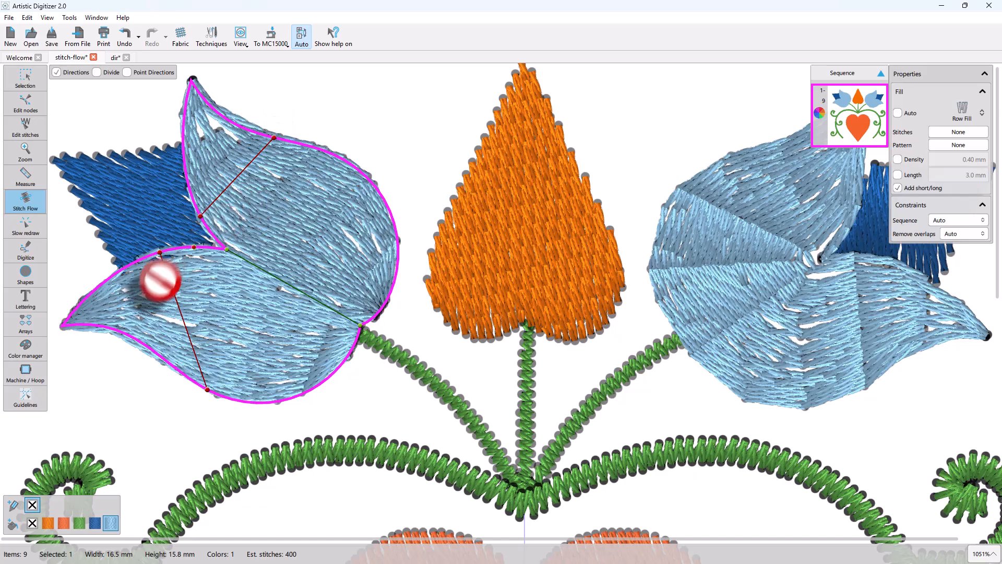
{"action": "left_click", "coordinate": [209, 390]}
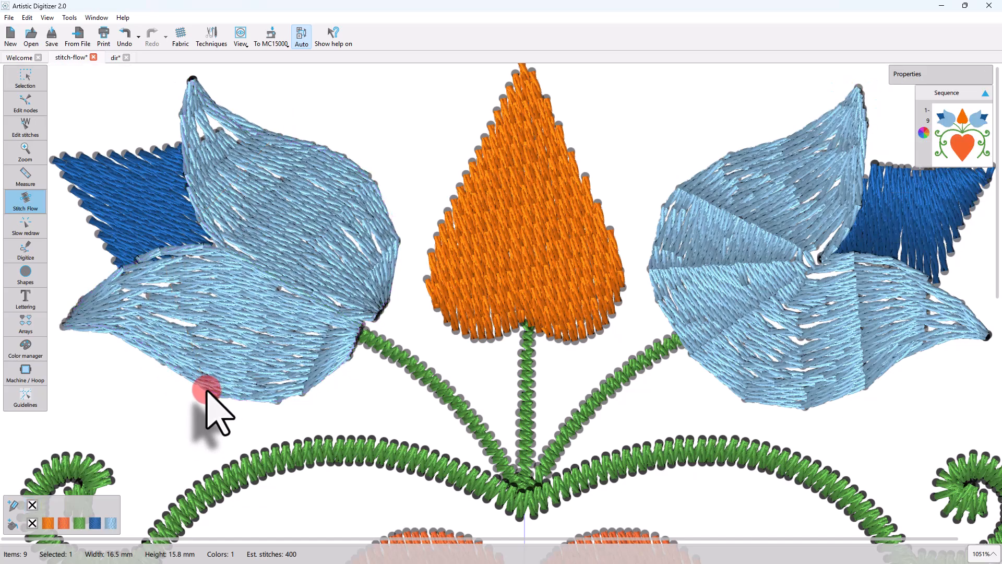
Remove both direction lines from the left light-blue flower and draw new ones from each petal's outer edge to the division line
{"action": "left_click", "coordinate": [195, 317]}
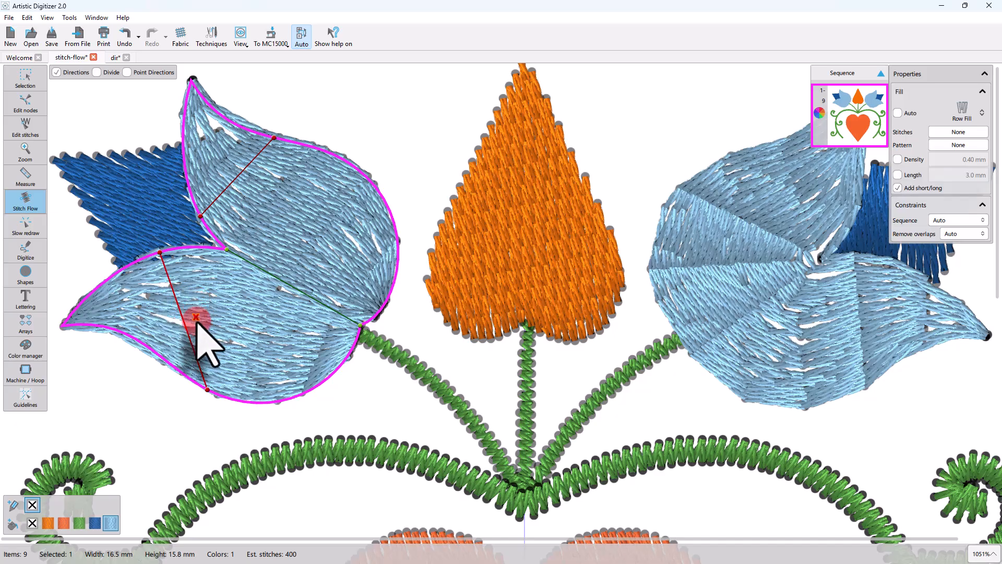
{"action": "left_click", "coordinate": [234, 182]}
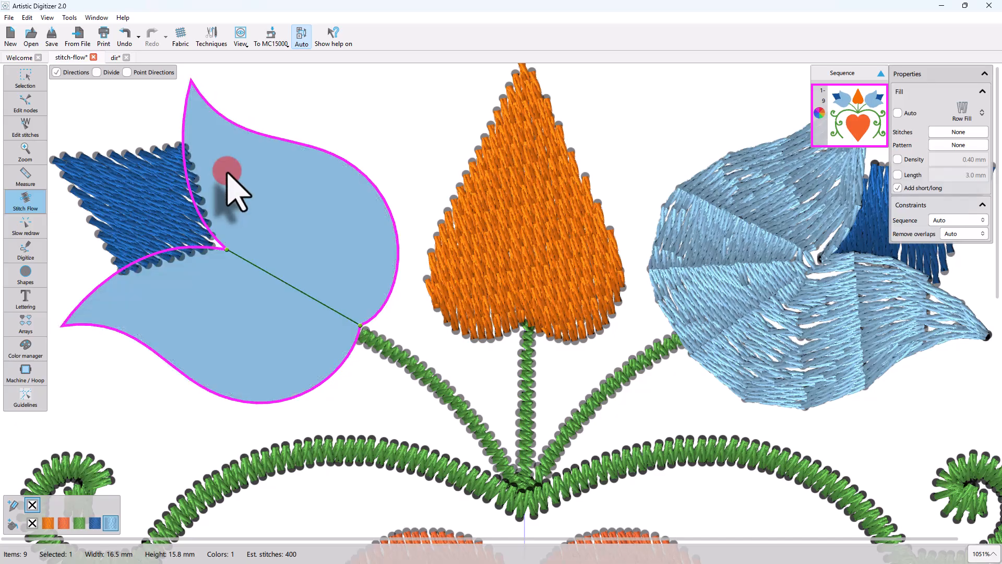
{"action": "left_click", "coordinate": [302, 144]}
{"action": "mouse_move", "coordinate": [299, 152]}
{"action": "left_mouse_down"}
{"action": "mouse_move", "coordinate": [249, 262]}
{"action": "mouse_move", "coordinate": [256, 295]}
{"action": "mouse_move", "coordinate": [217, 358]}
{"action": "mouse_move", "coordinate": [213, 337]}
{"action": "mouse_move", "coordinate": [198, 385]}
{"action": "mouse_move", "coordinate": [210, 391]}
{"action": "left_mouse_up"}
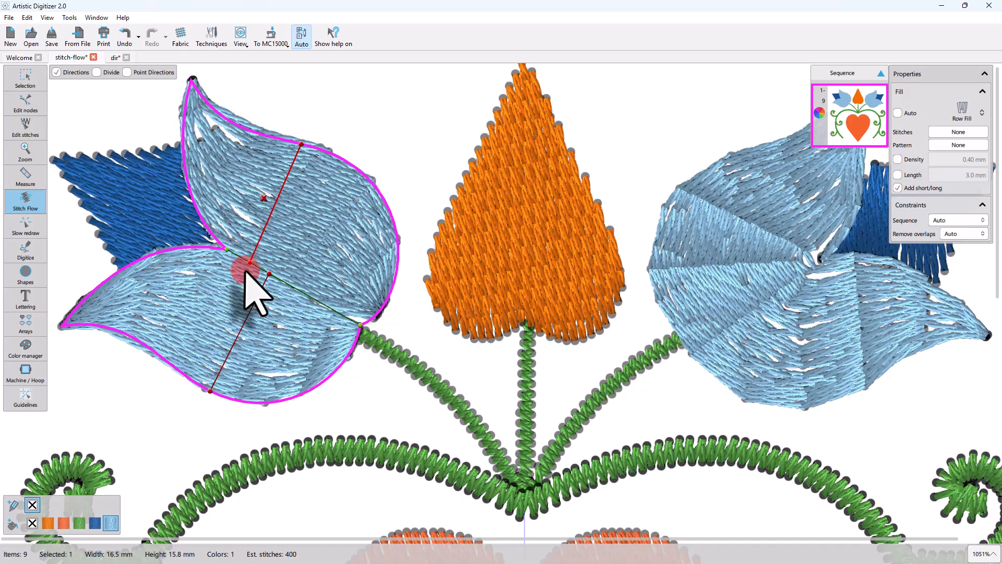
Switch to Divide and adjust the left light-blue flower's division line between the inner notch and the stem
{"action": "left_click", "coordinate": [97, 73]}
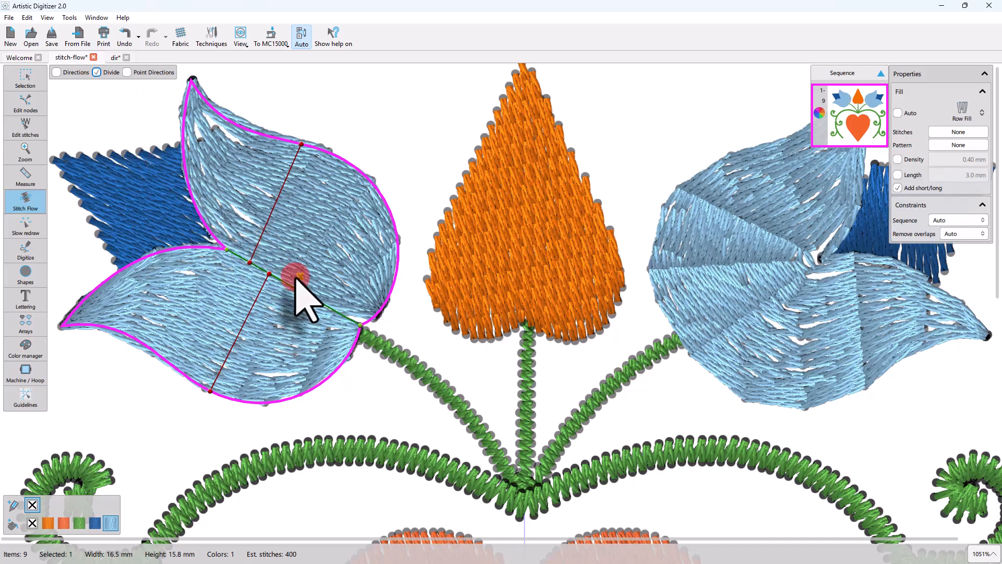
{"action": "mouse_move", "coordinate": [297, 278]}
{"action": "left_mouse_down"}
{"action": "mouse_move", "coordinate": [355, 321]}
{"action": "mouse_move", "coordinate": [384, 301]}
{"action": "mouse_move", "coordinate": [361, 326]}
{"action": "left_mouse_up"}
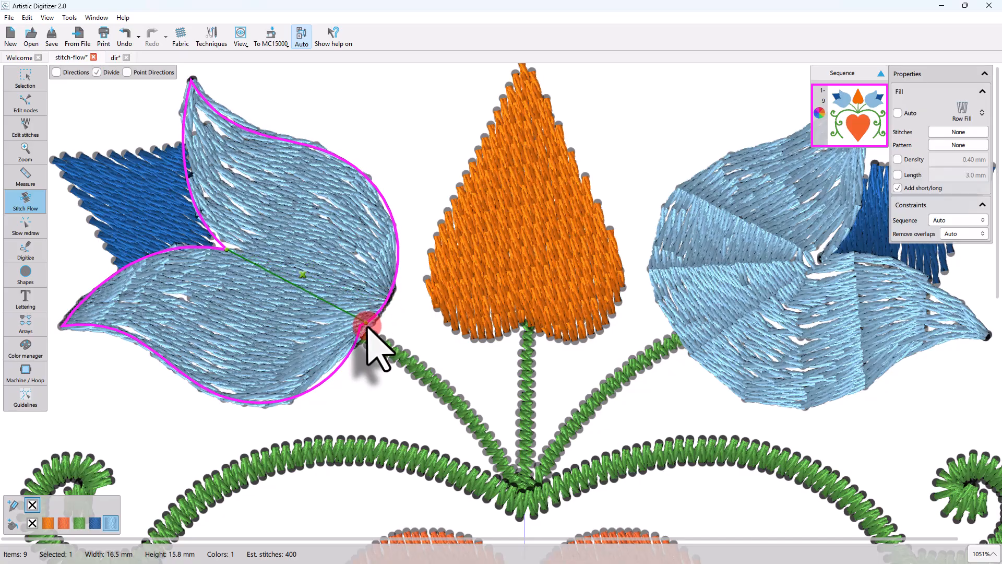
{"action": "left_click", "coordinate": [284, 278]}
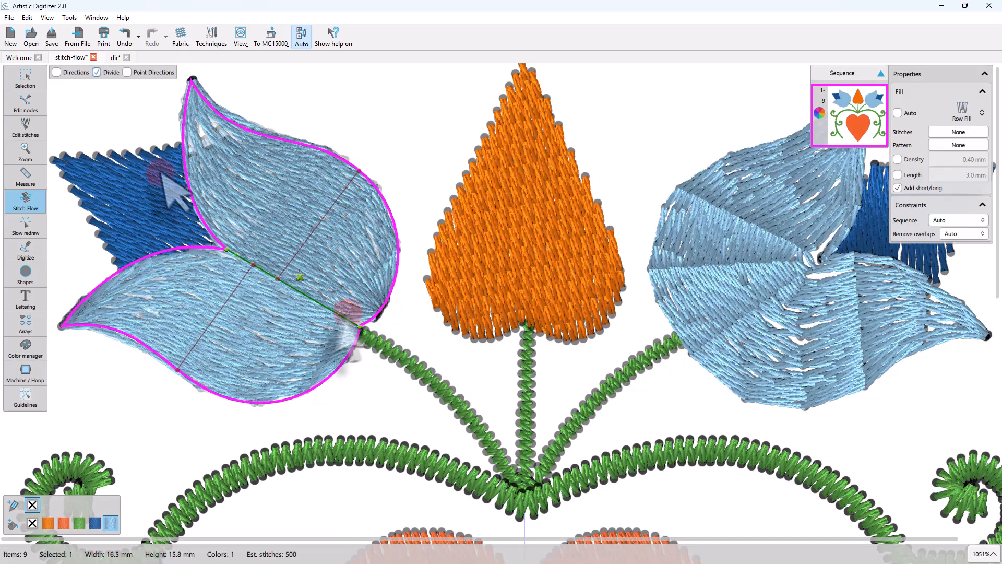
{"action": "scroll", "coordinate": [341, 314], "scroll_direction": "up", "scroll_amount": 3}
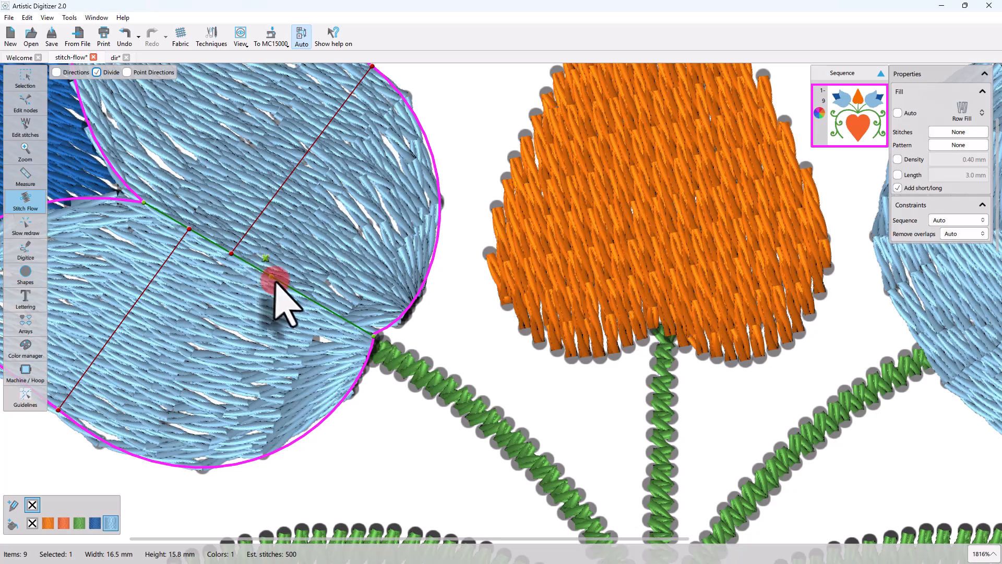
{"action": "scroll", "coordinate": [282, 295], "scroll_direction": "down", "scroll_amount": 5}
Return to Directions, select the green scrolled vine, and examine its stitch flow where the left curl branches off
{"action": "left_click", "coordinate": [56, 72]}
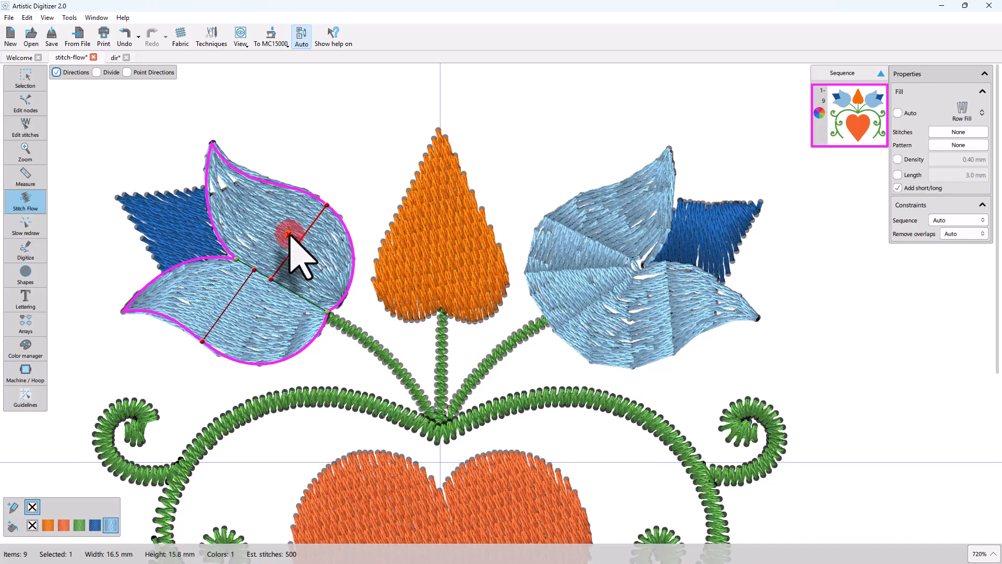
{"action": "scroll", "coordinate": [211, 458], "scroll_direction": "down", "scroll_amount": 3}
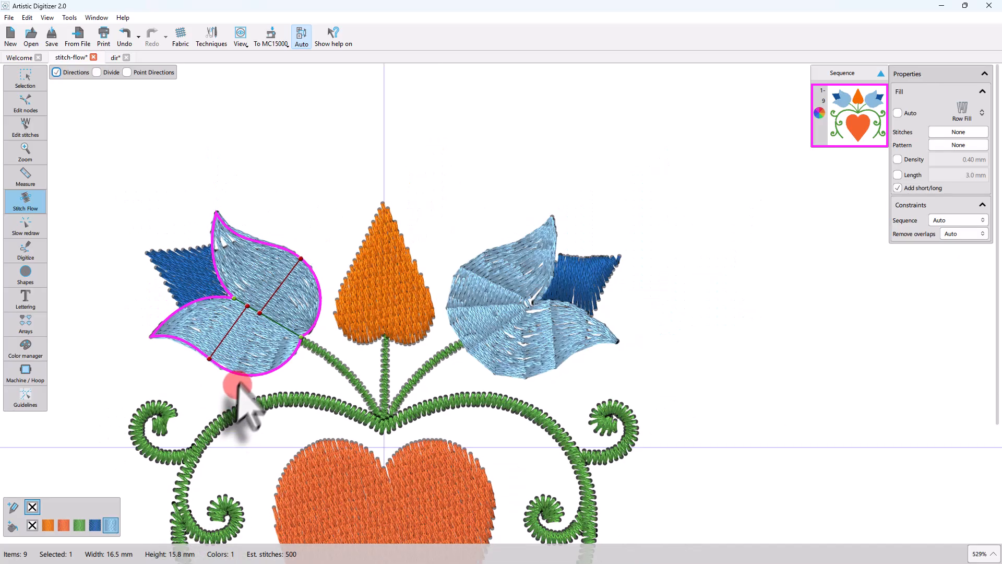
{"action": "scroll", "coordinate": [198, 436], "scroll_direction": "up", "scroll_amount": 3}
{"action": "left_click", "coordinate": [243, 417]}
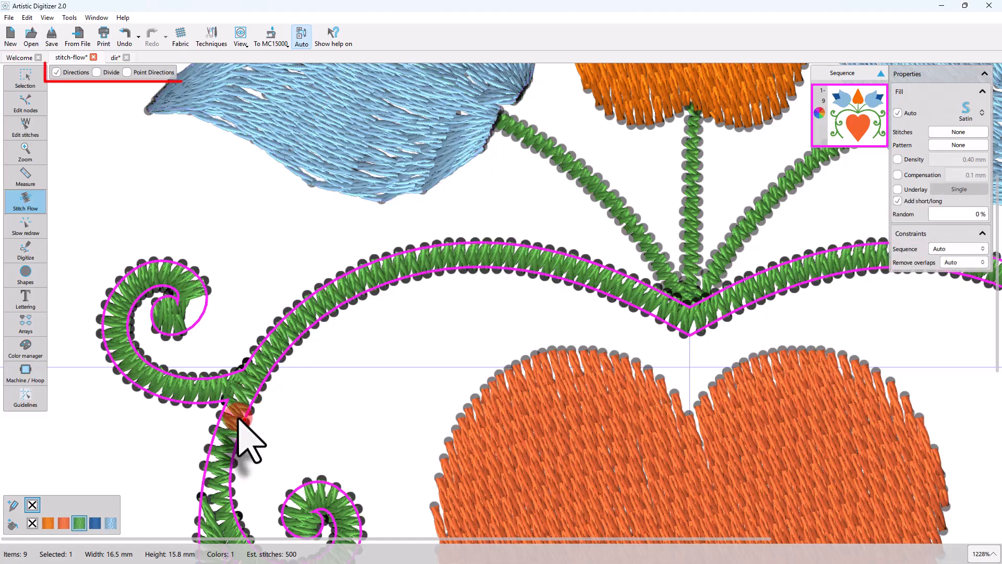
{"action": "scroll", "coordinate": [240, 420], "scroll_direction": "up", "scroll_amount": 3}
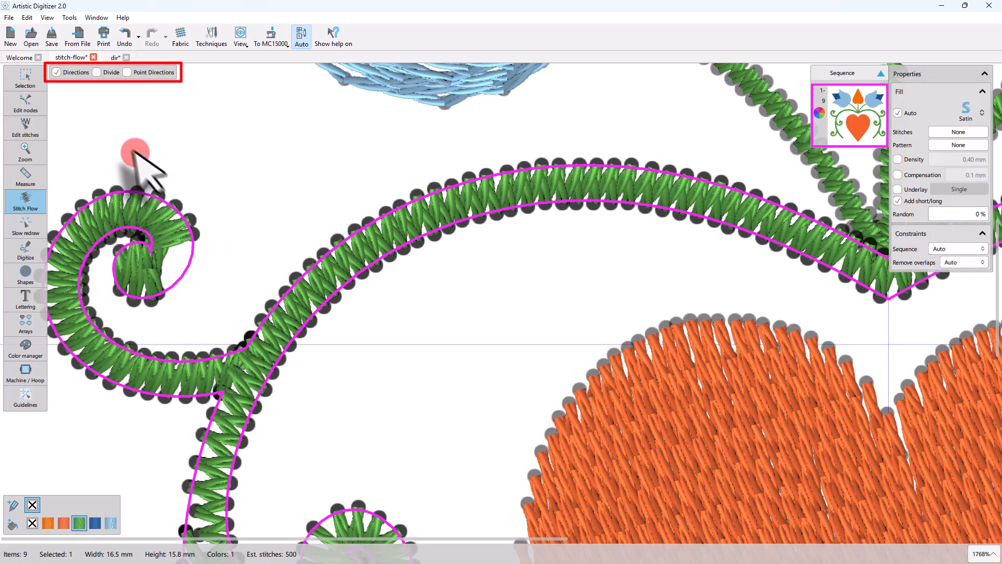
{"action": "key", "text": "d"}
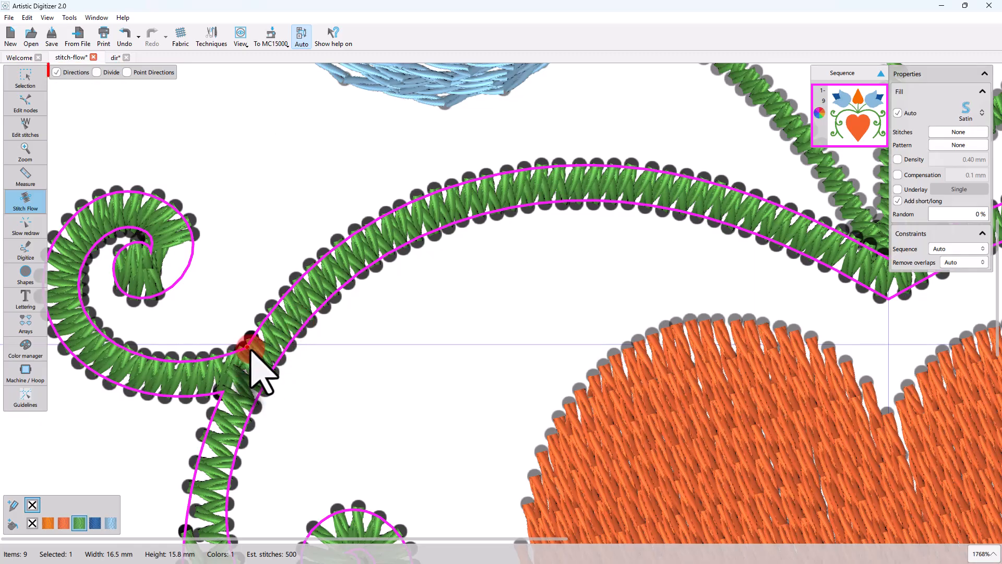
{"action": "key", "text": "d"}
{"action": "key", "text": "d"}
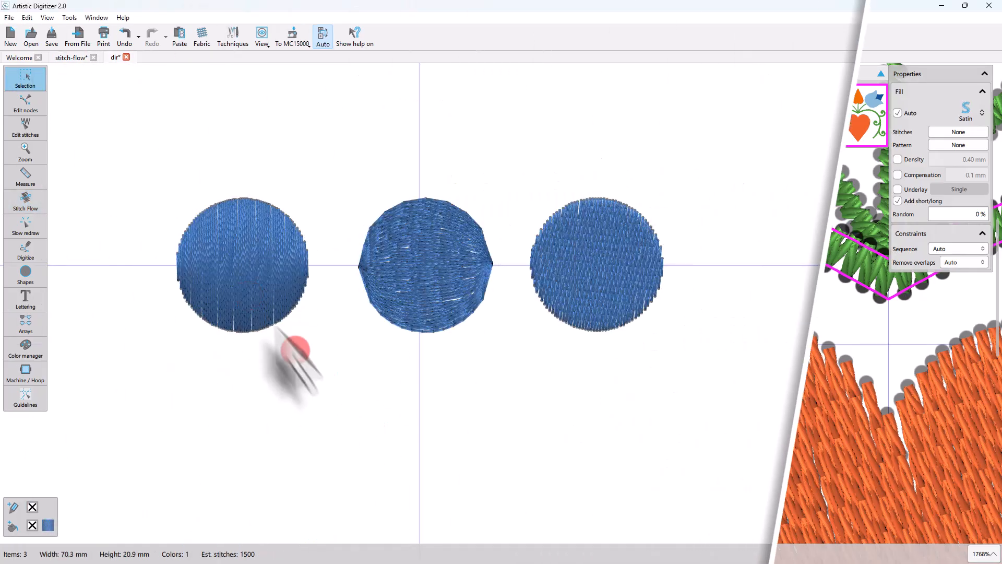
Select the left blue circle in the dir design for stitch flow editing and divide it with a vertical line through its middle
{"action": "left_click", "coordinate": [201, 311]}
{"action": "left_click", "coordinate": [26, 203]}
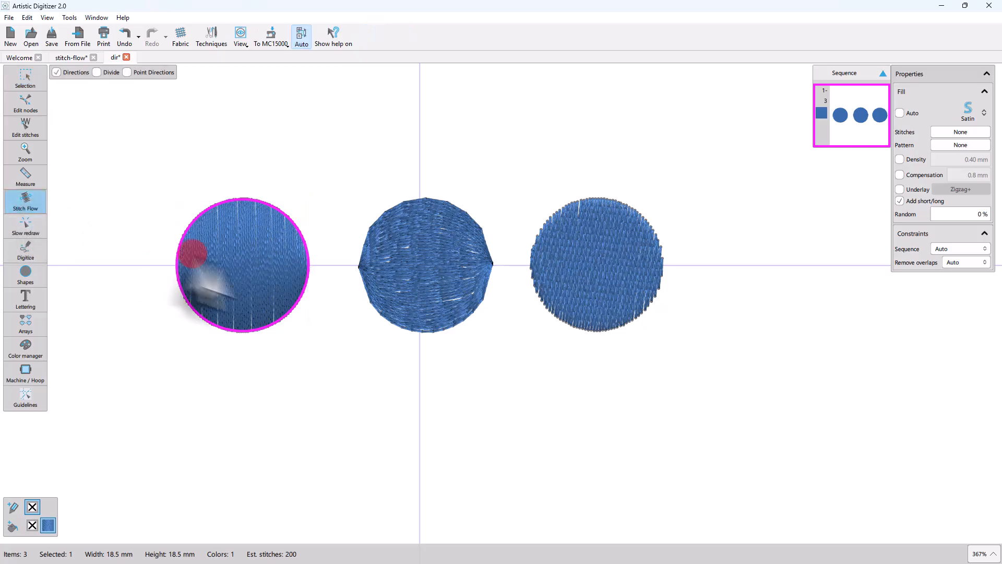
{"action": "left_click", "coordinate": [107, 72]}
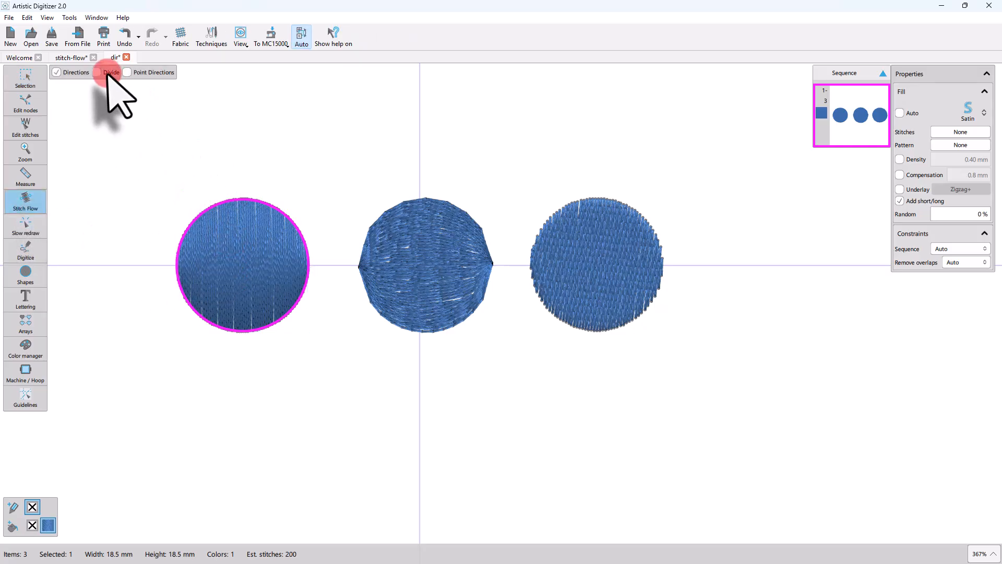
{"action": "left_click_drag", "start_coordinate": [240, 200], "coordinate": [238, 330]}
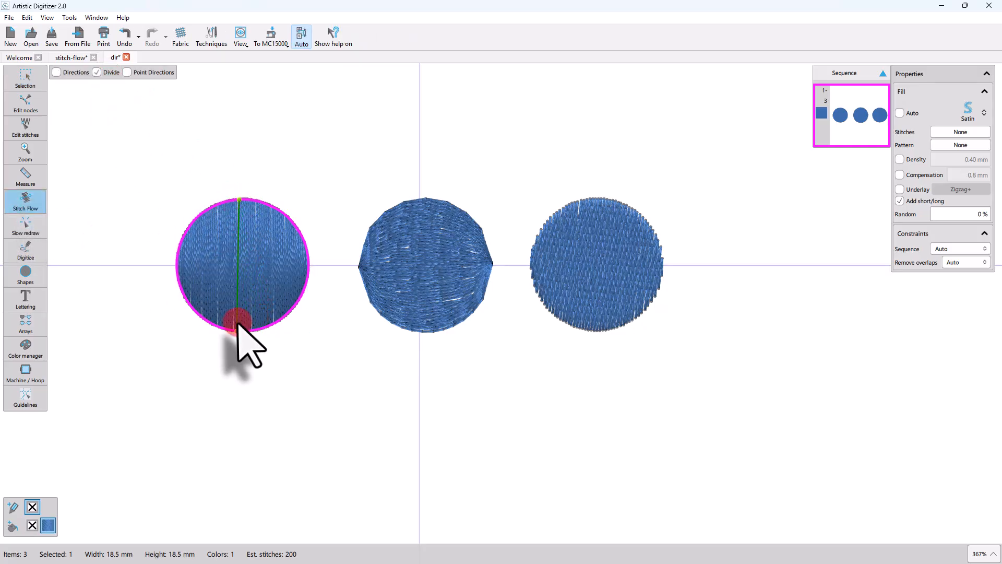
Switch to Directions and draw two slanted direction lines in each half of the left circle, from its edge to the division line
{"action": "left_click", "coordinate": [56, 72]}
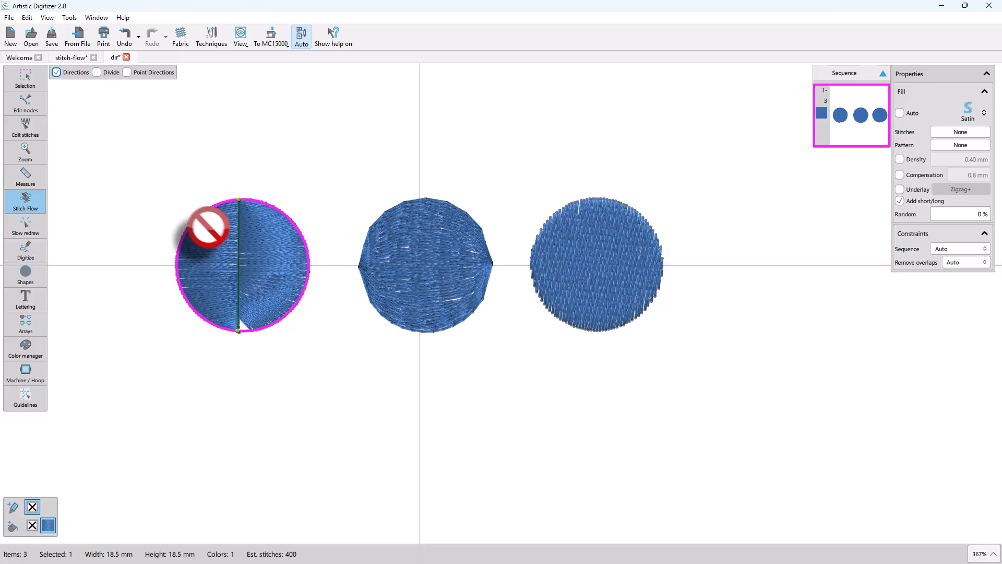
{"action": "left_click_drag", "start_coordinate": [195, 219], "coordinate": [239, 241]}
{"action": "left_click_drag", "start_coordinate": [187, 301], "coordinate": [238, 290]}
{"action": "left_click_drag", "start_coordinate": [299, 230], "coordinate": [238, 251]}
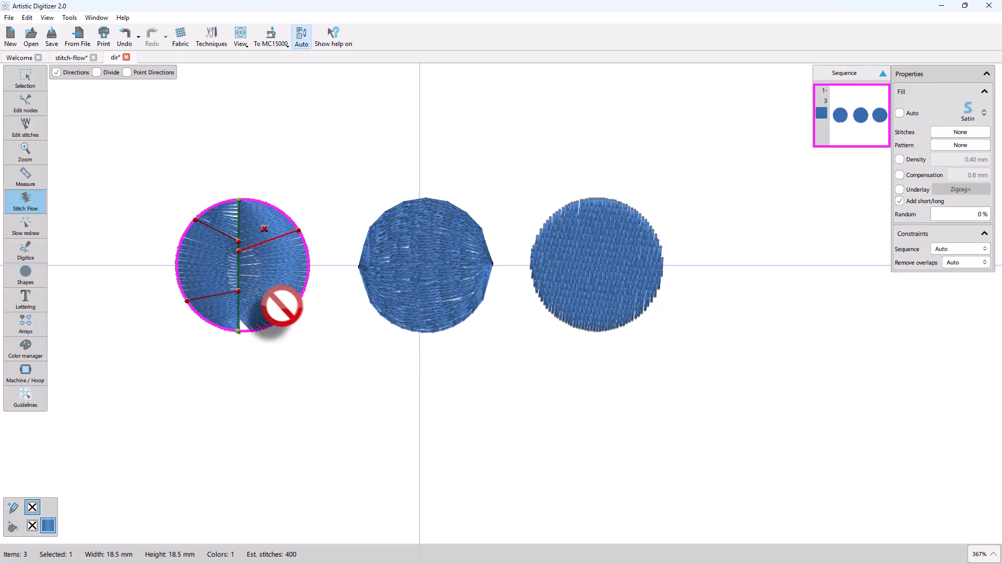
{"action": "left_click_drag", "start_coordinate": [296, 304], "coordinate": [238, 282]}
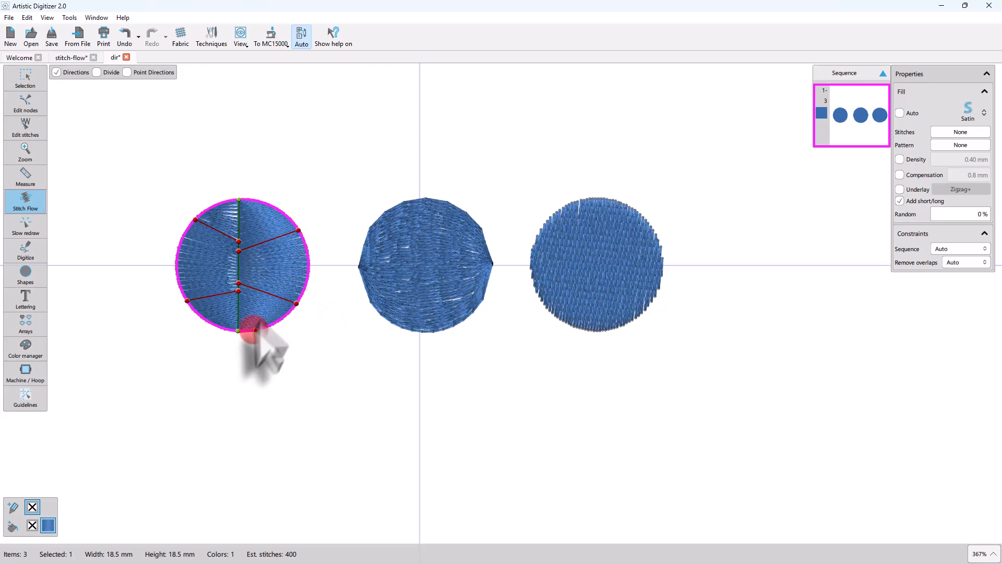
Place a point direction at the centre of the middle blue circle
{"action": "left_click", "coordinate": [25, 76]}
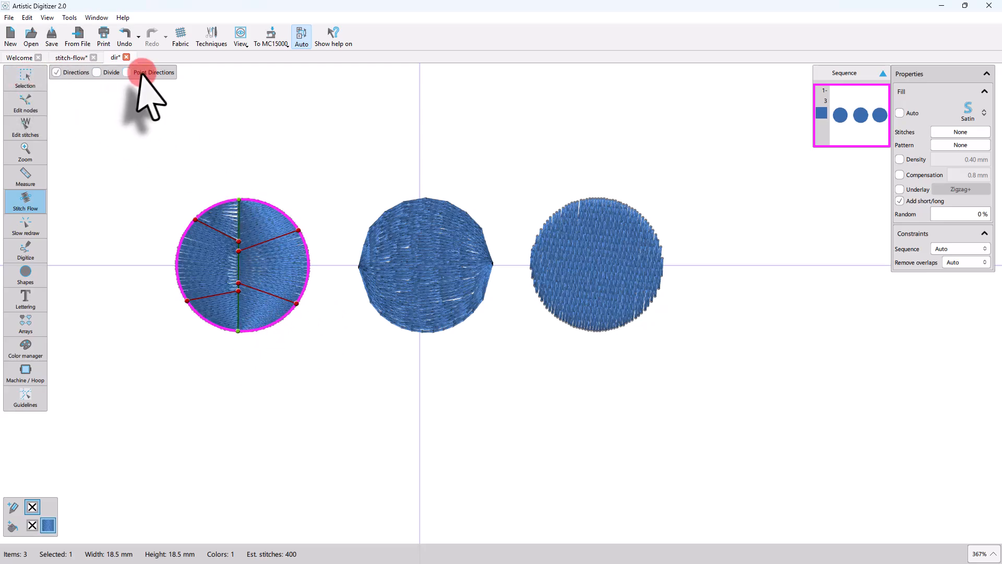
{"action": "left_click", "coordinate": [427, 270]}
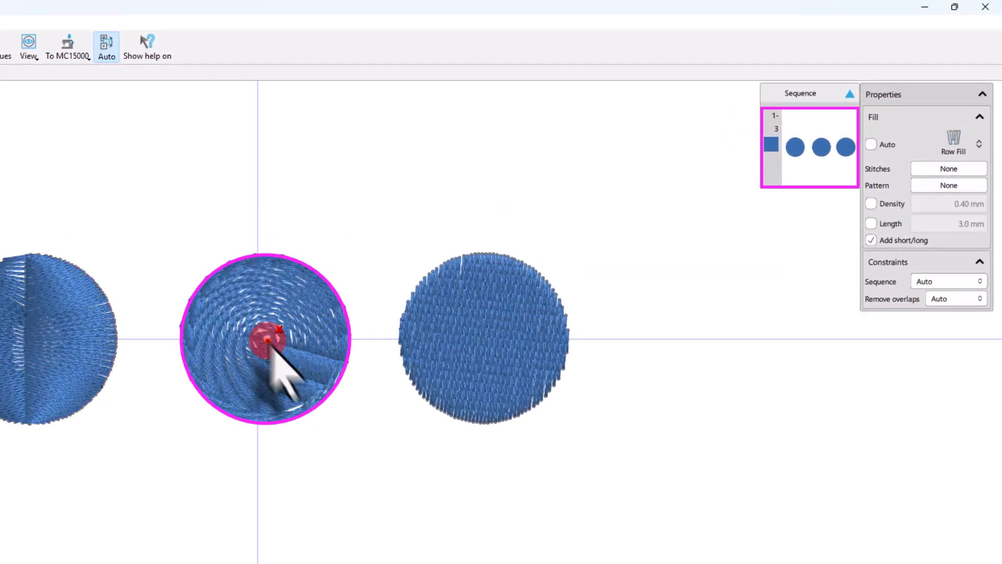
Draw a steep stitch direction line inside the right blue circle and bend its middle outward into a curve
{"action": "left_click", "coordinate": [484, 311]}
{"action": "mouse_move", "coordinate": [483, 308]}
{"action": "left_mouse_down"}
{"action": "mouse_move", "coordinate": [470, 326]}
{"action": "mouse_move", "coordinate": [469, 381]}
{"action": "left_mouse_up"}
{"action": "left_click_drag", "start_coordinate": [479, 328], "coordinate": [488, 338]}
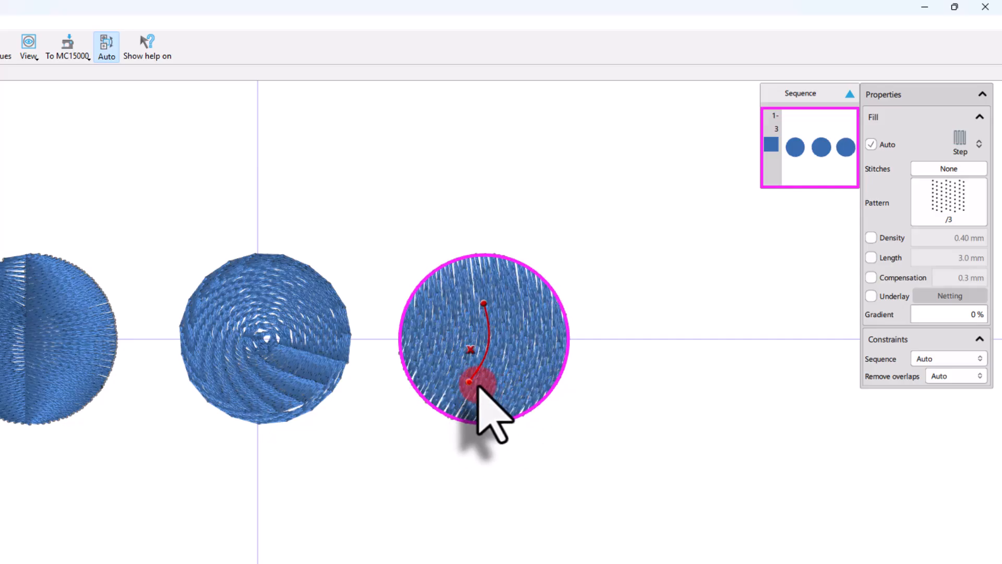